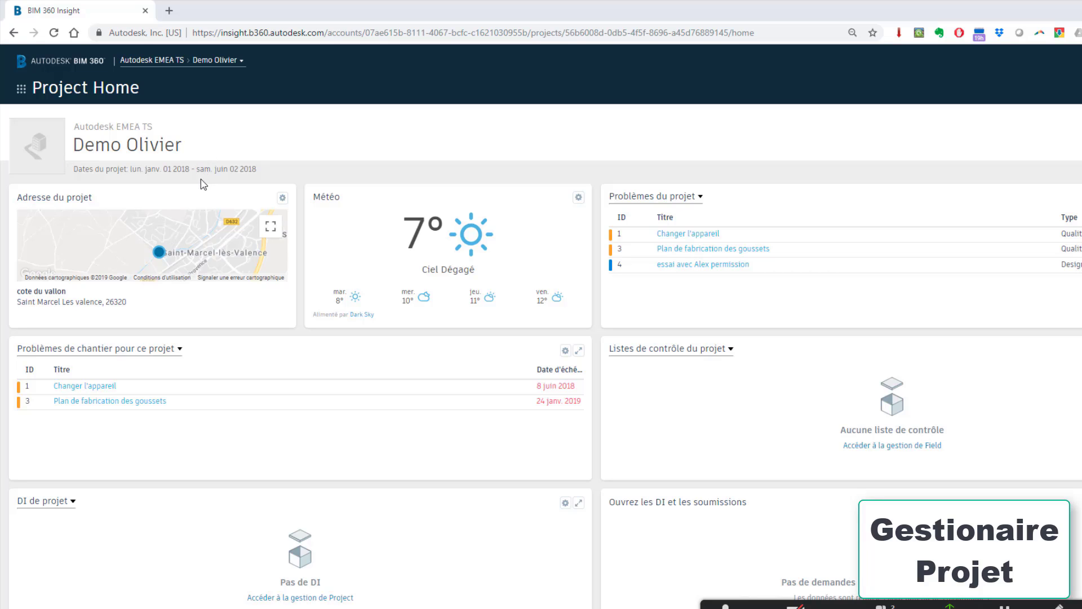
Step: Switch to the Account Admin module and view the account's member directory
left_click(21, 92)
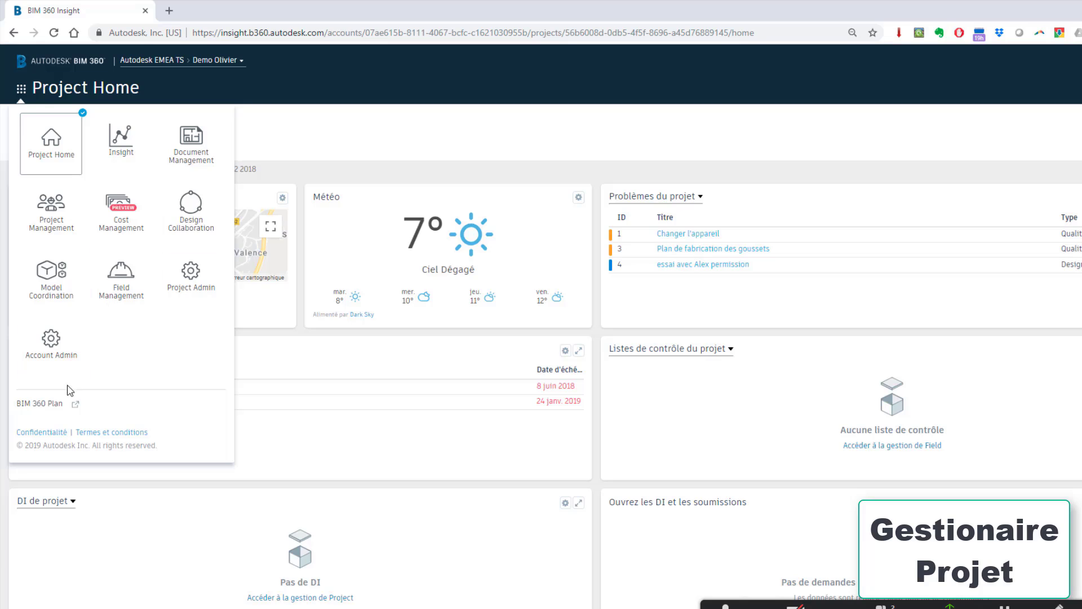
left_click(48, 347)
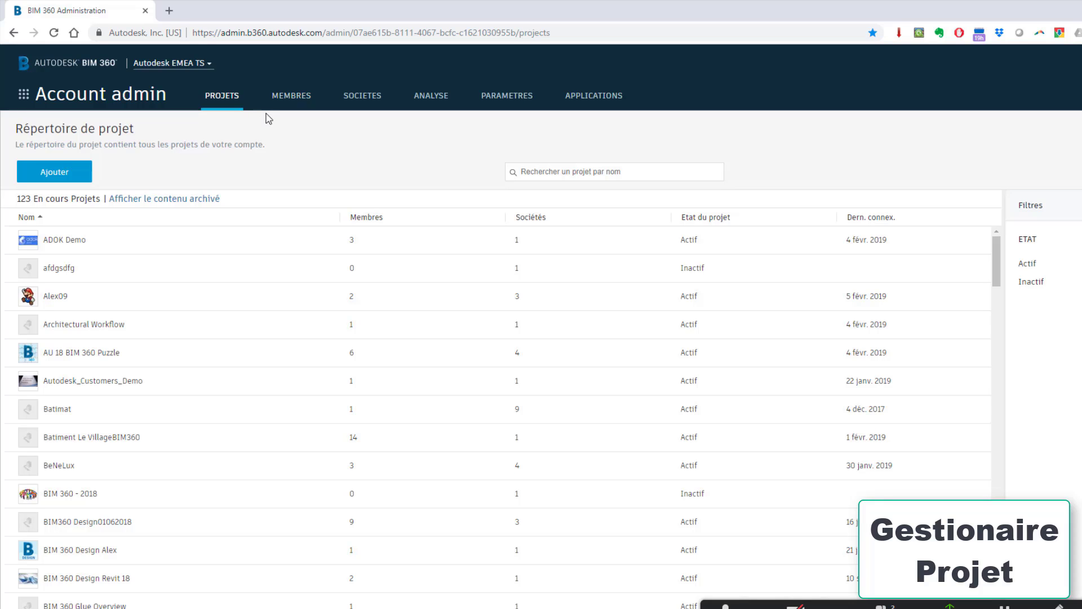
left_click(300, 100)
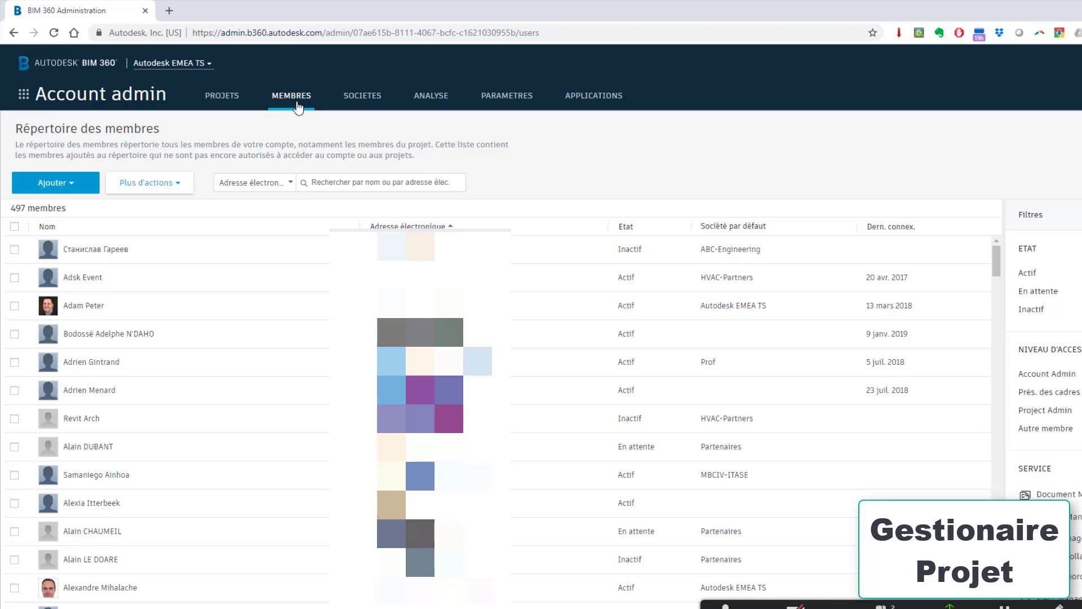
Step: Search the account's project directory for "demo olivier" and open that project's administration
left_click(215, 99)
left_click(544, 176)
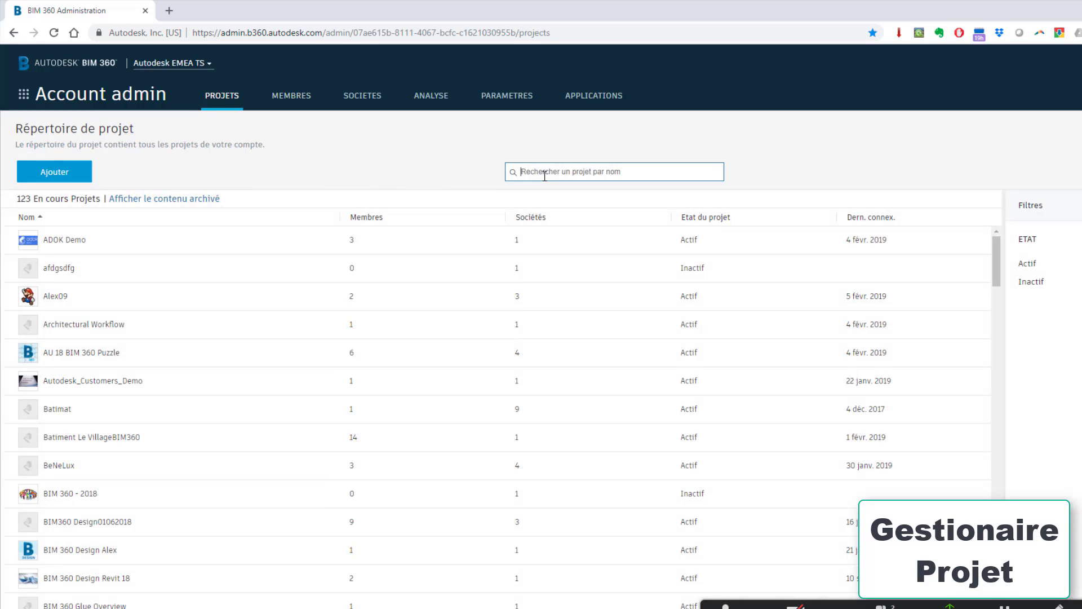
type("demo olivier")
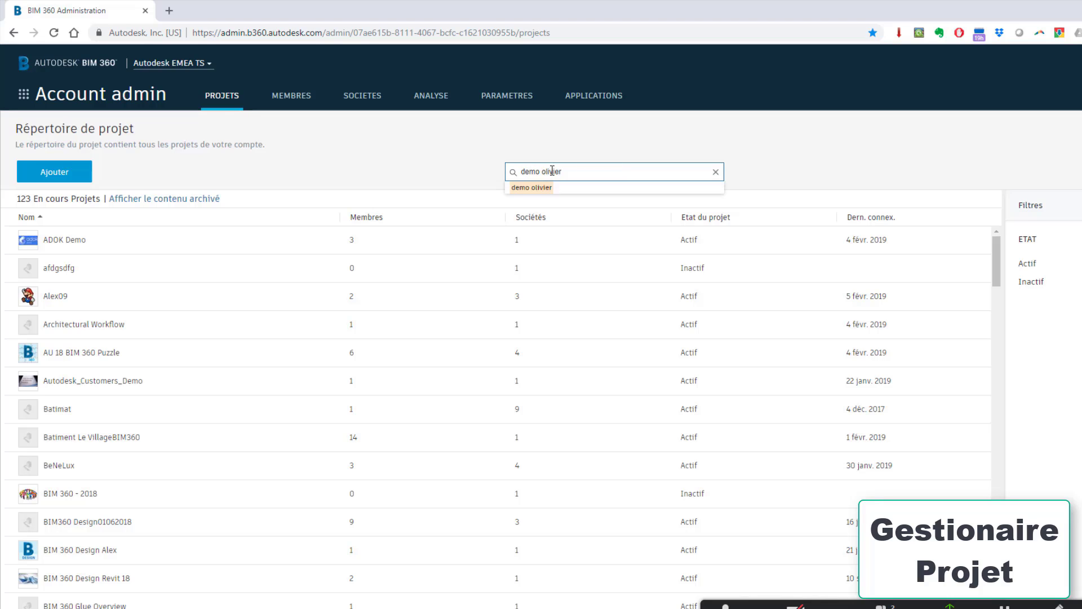
left_click(545, 194)
left_click(57, 239)
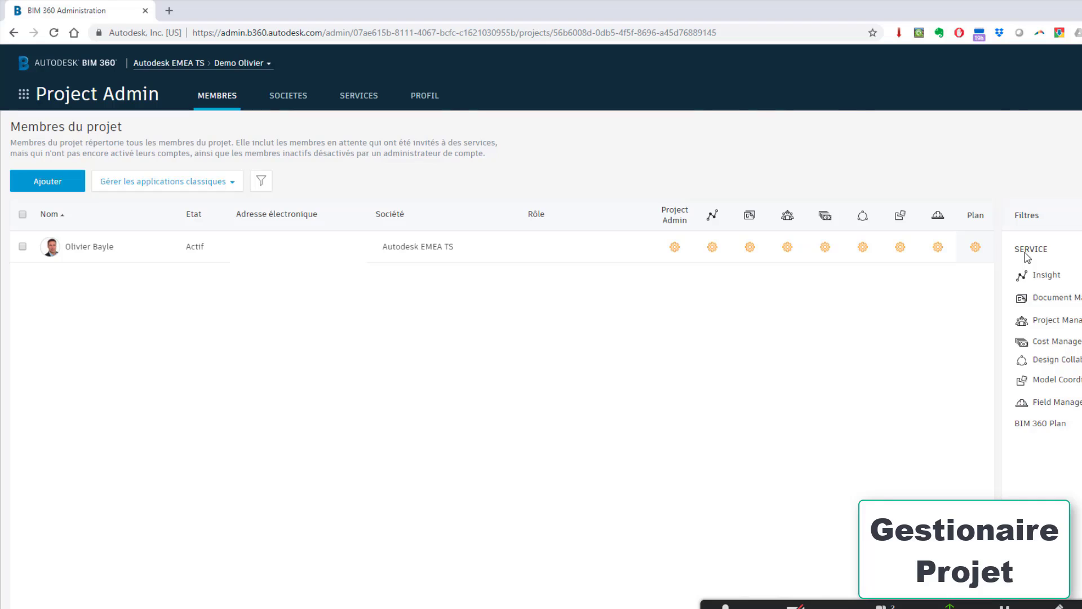
Step: Add the external member to the project by searching for "hh", and enter the project from the welcome e-mail in that member's mailbox
left_click(41, 186)
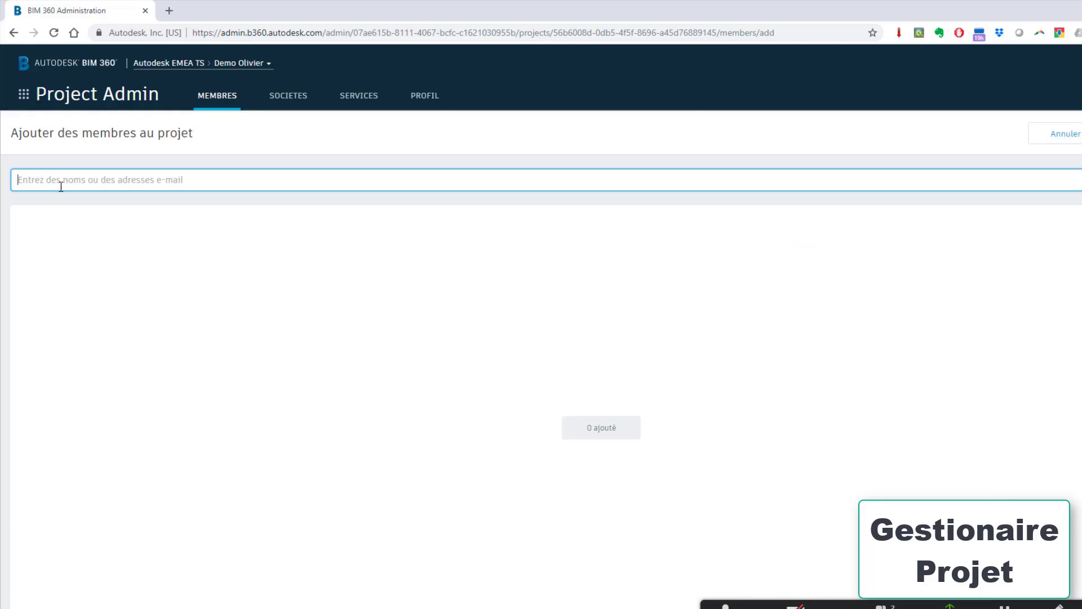
type("hh")
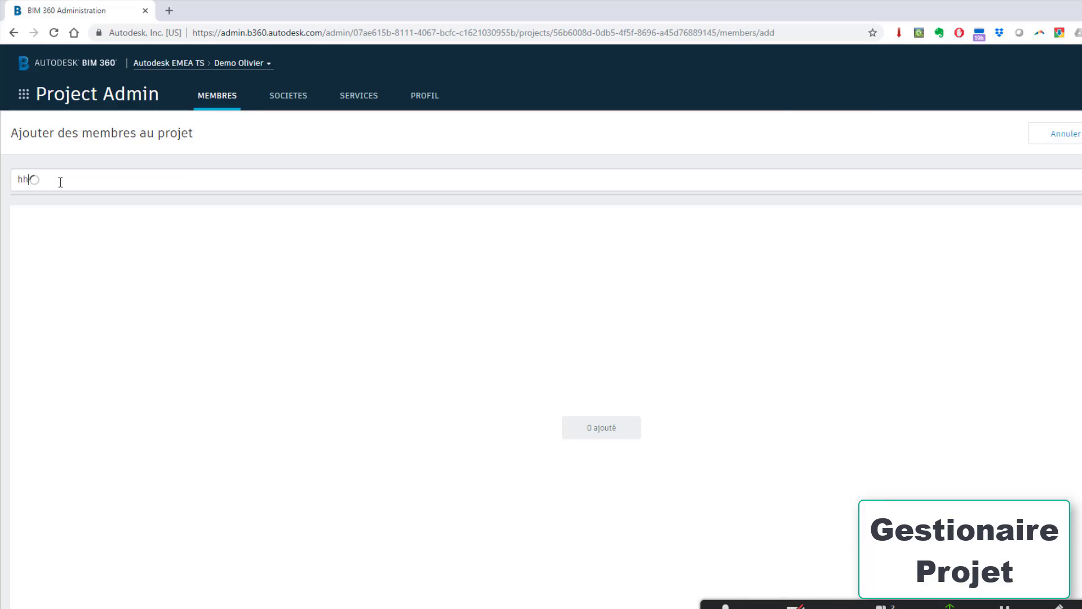
left_click(86, 218)
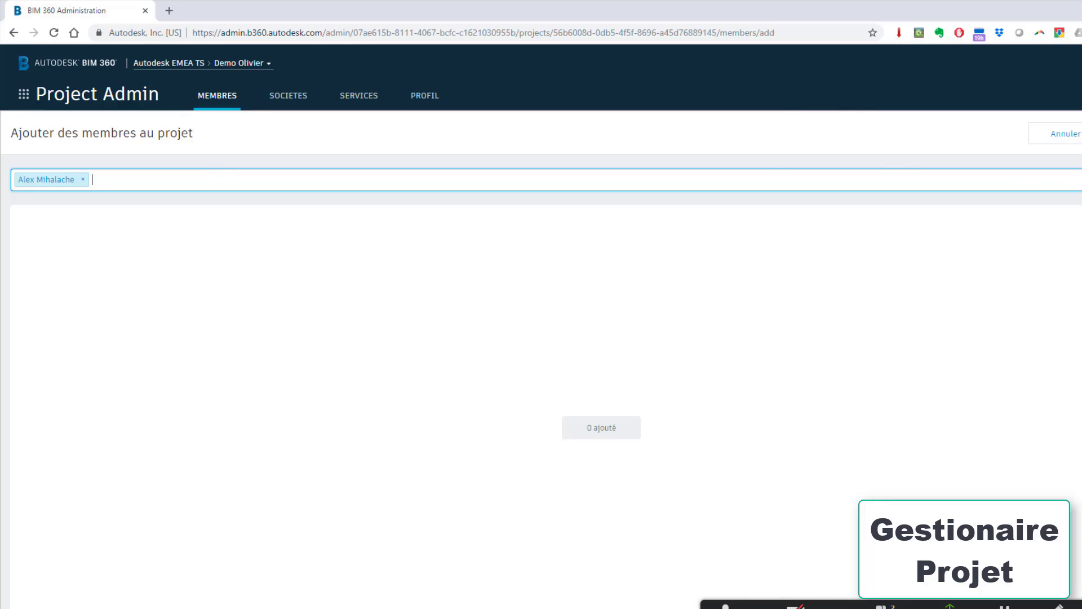
key("Return")
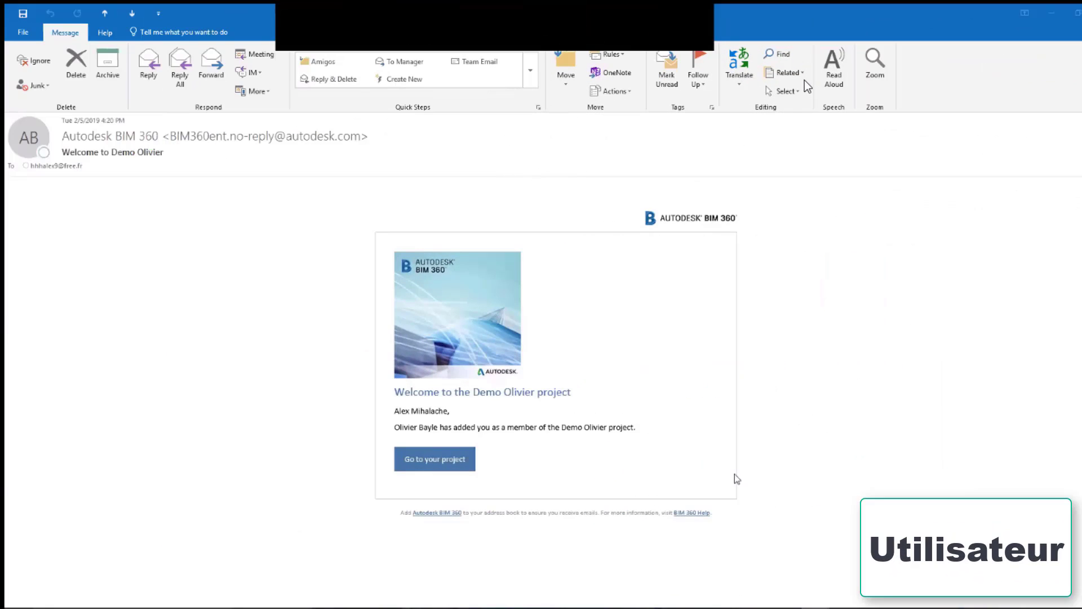
left_click(427, 460)
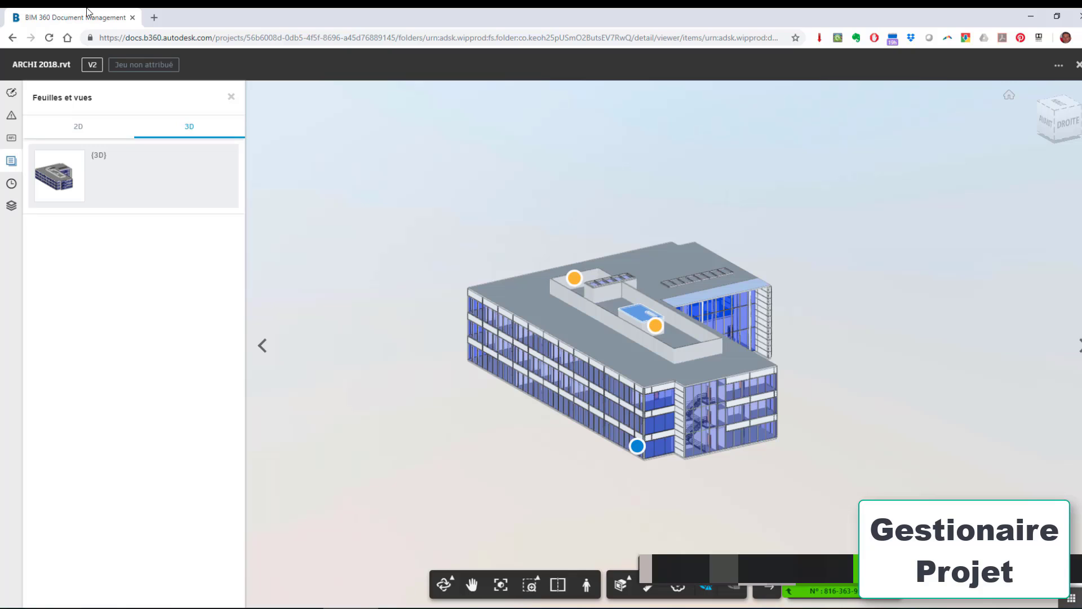
Step: Start a new issue on the ARCHI 2018.rvt 3D model, pin it on the blue rooftop element and title it "Test avec Alex Autorisation"
left_click(10, 118)
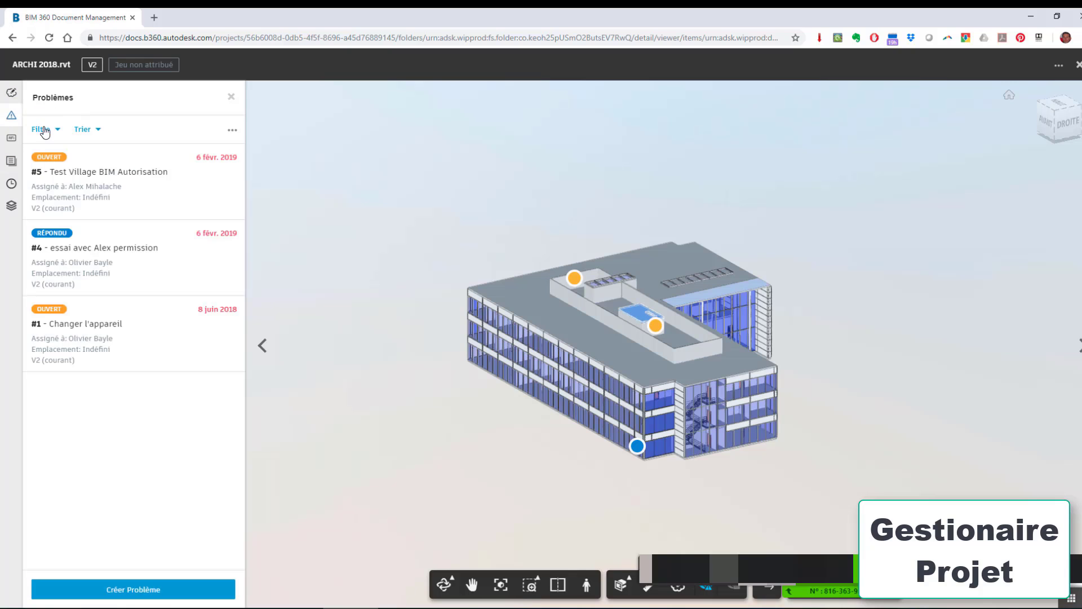
left_click(155, 590)
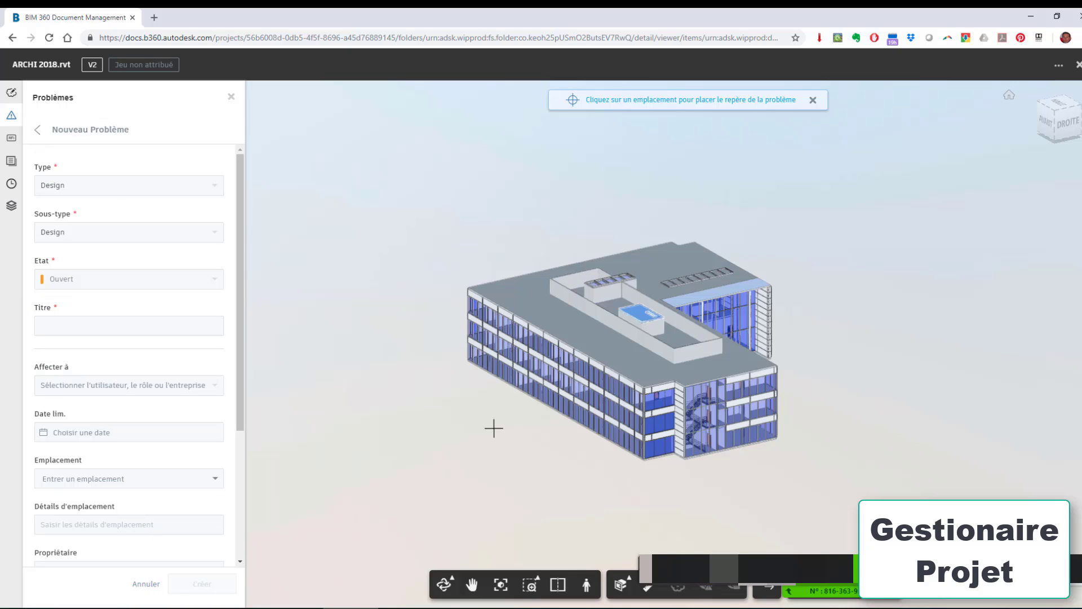
left_click(634, 307)
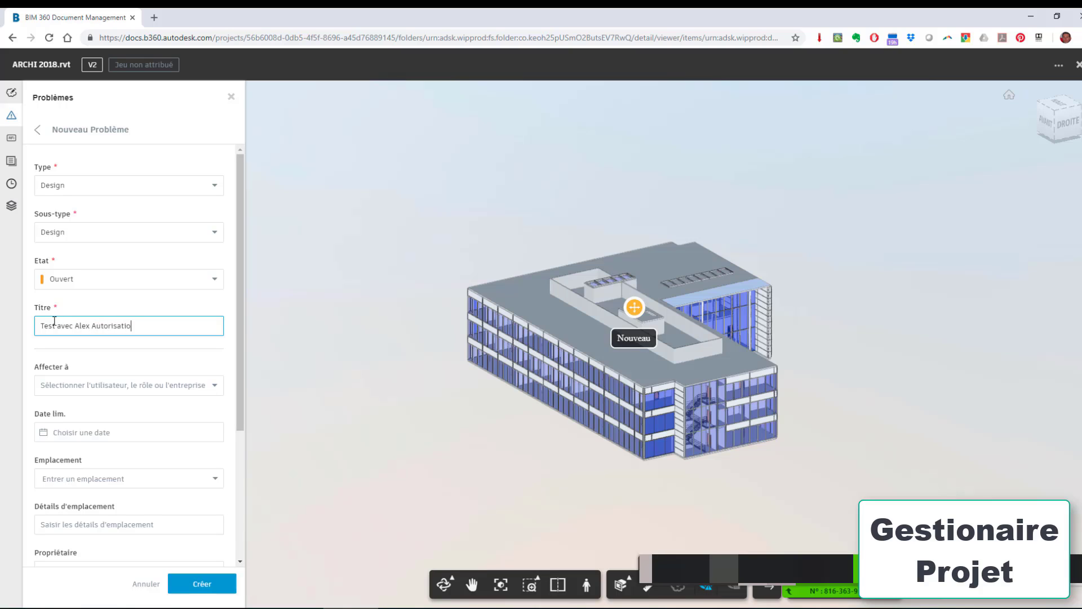
Step: Assign the issue to the member from Partenaires, set the due date to 6 February 2019, describe it as "A viser !" and create it
left_click(57, 385)
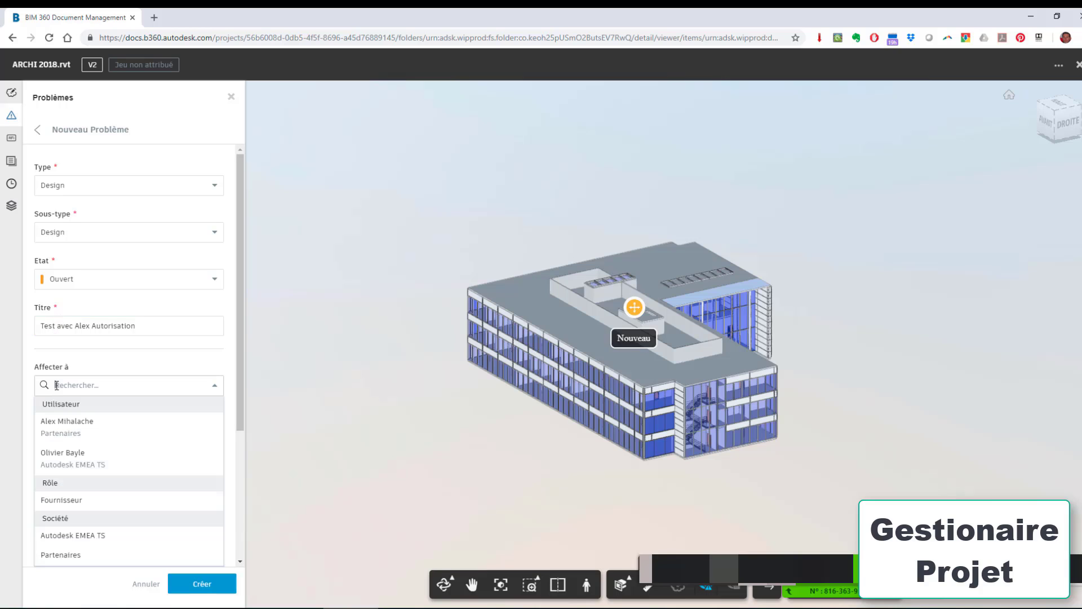
left_click(66, 430)
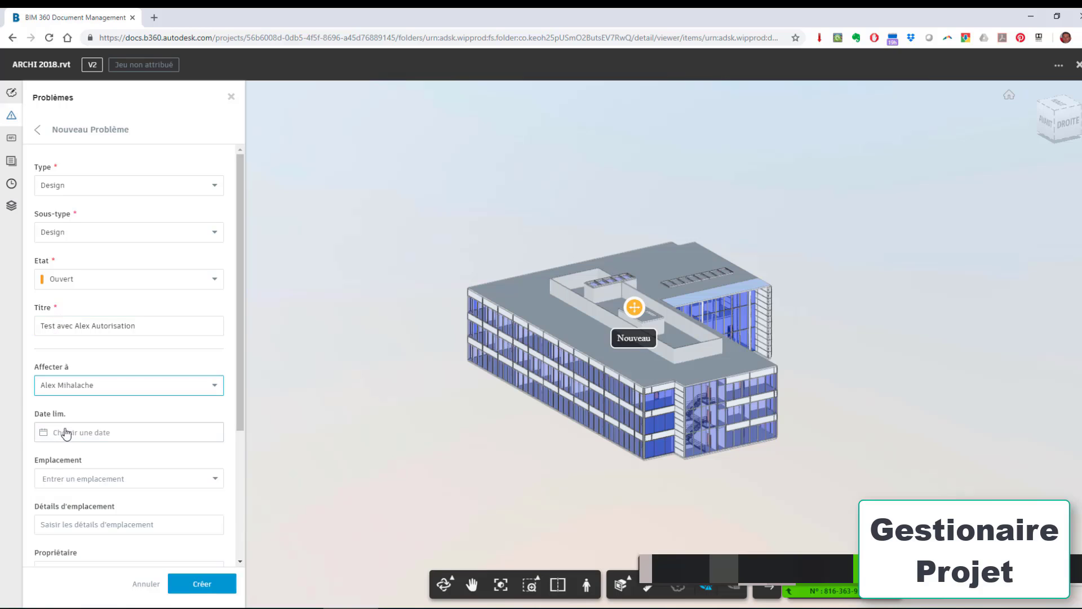
left_click(100, 432)
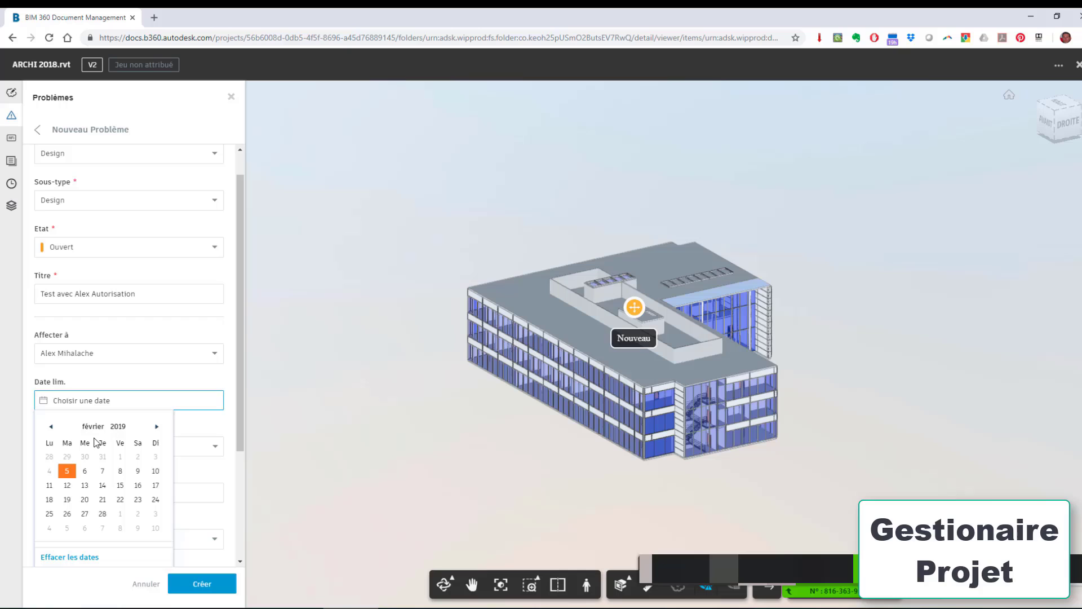
left_click(84, 468)
scroll(90, 477, "down", 3)
left_click(85, 501)
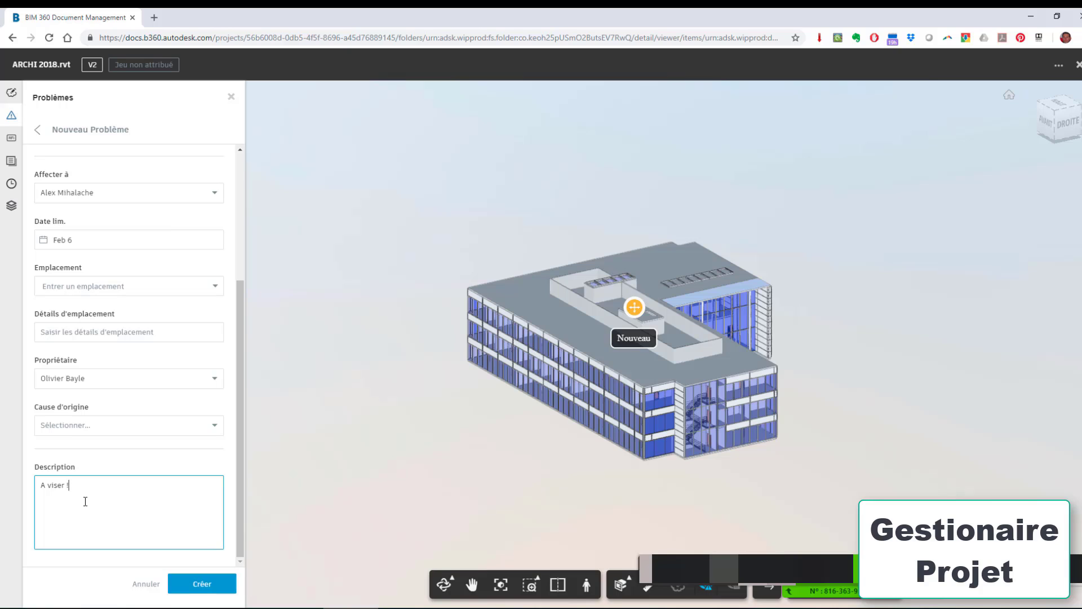
left_click(215, 583)
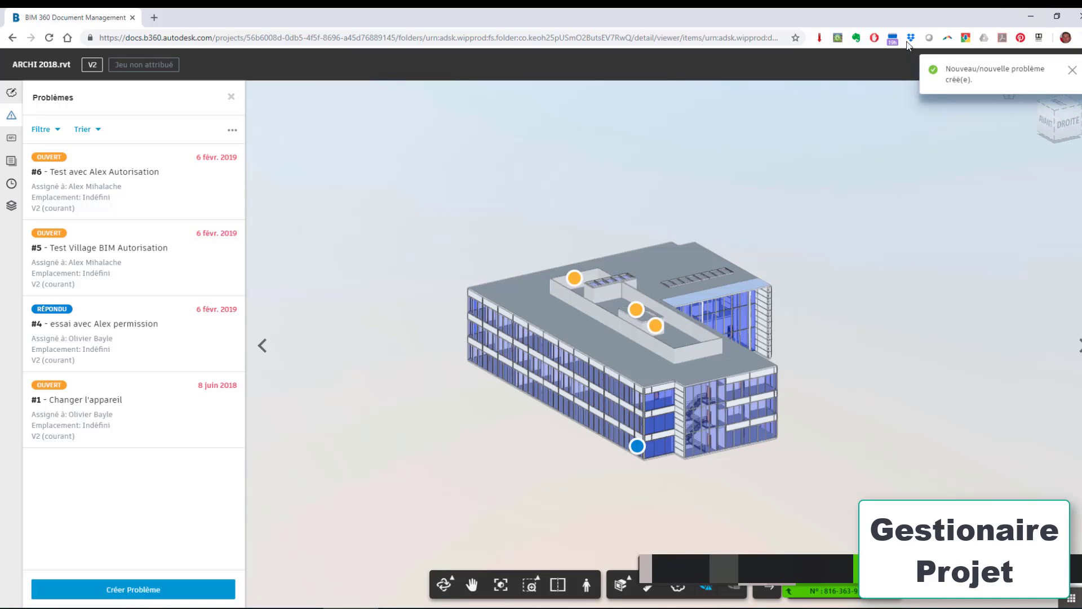
left_click(1072, 70)
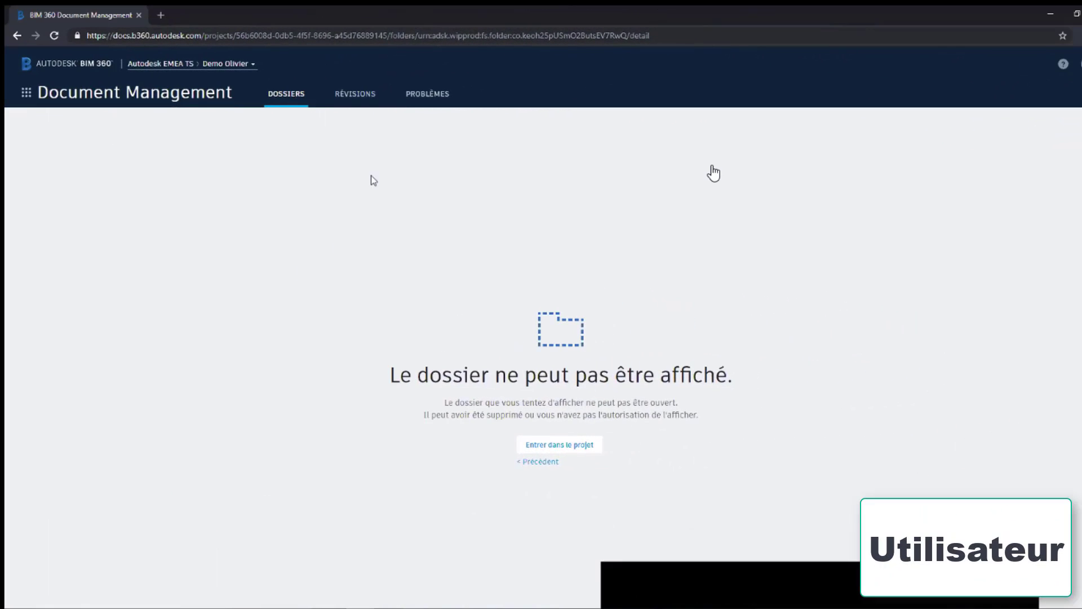
Step: In the assigned member's session, open issue #6 from the project's issue list and check its linked document
left_click(425, 95)
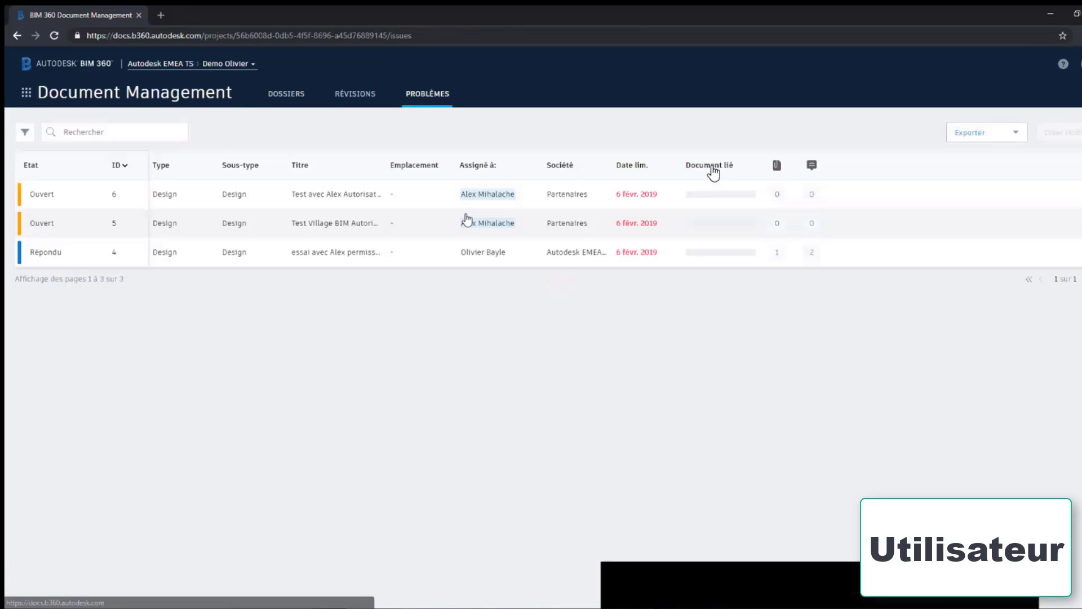
left_click(317, 196)
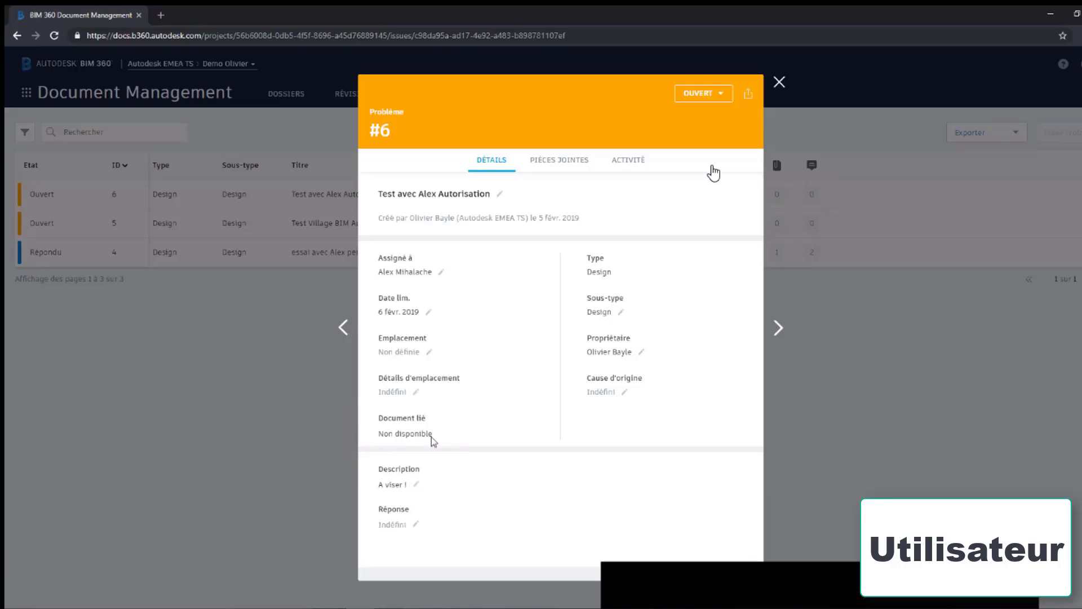
left_click_drag(431, 435, 385, 435)
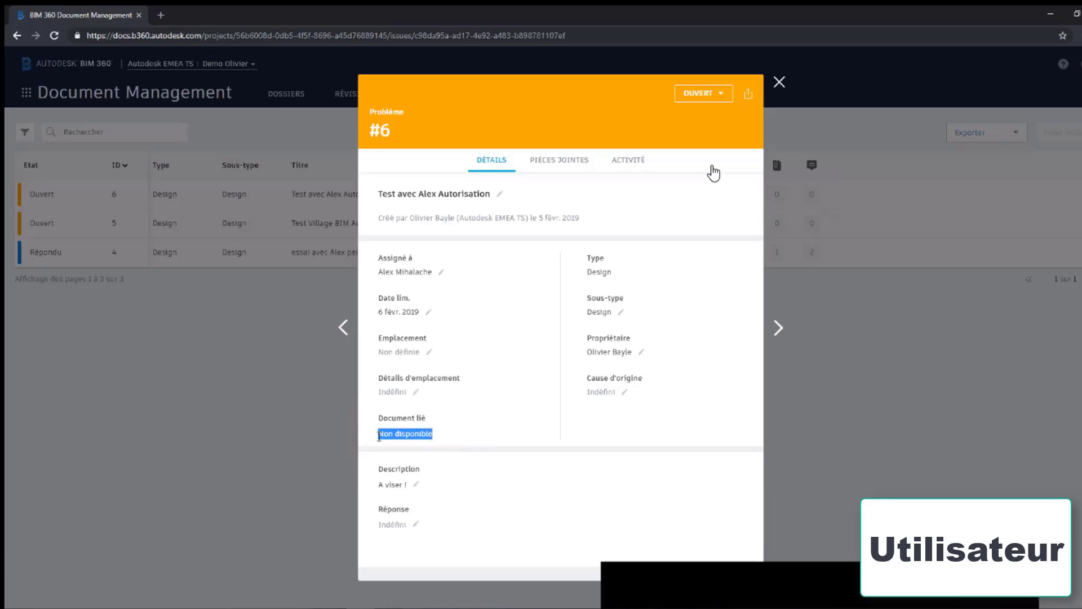
left_click(505, 442)
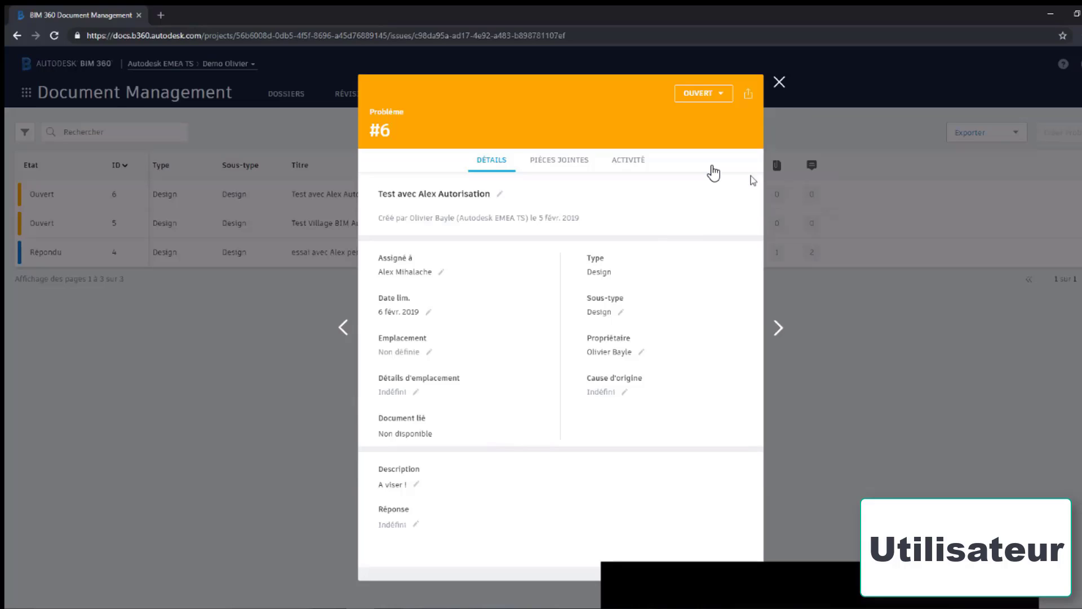
left_click(779, 85)
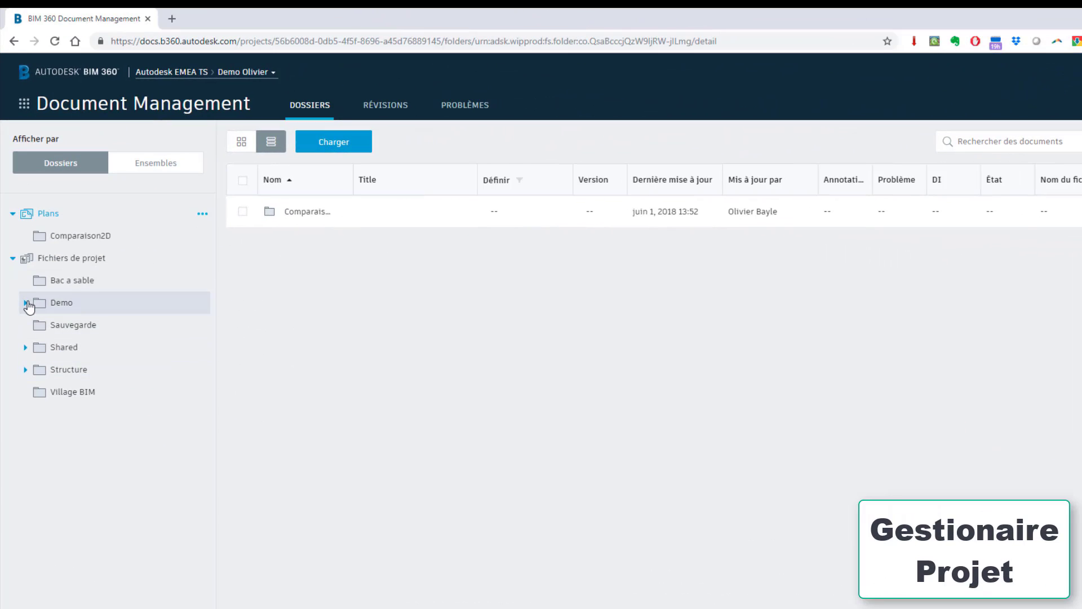
Step: In the project manager's session, grant the new member the "Lecture seule" permission level on the Archi folder inside Demo
left_click(26, 303)
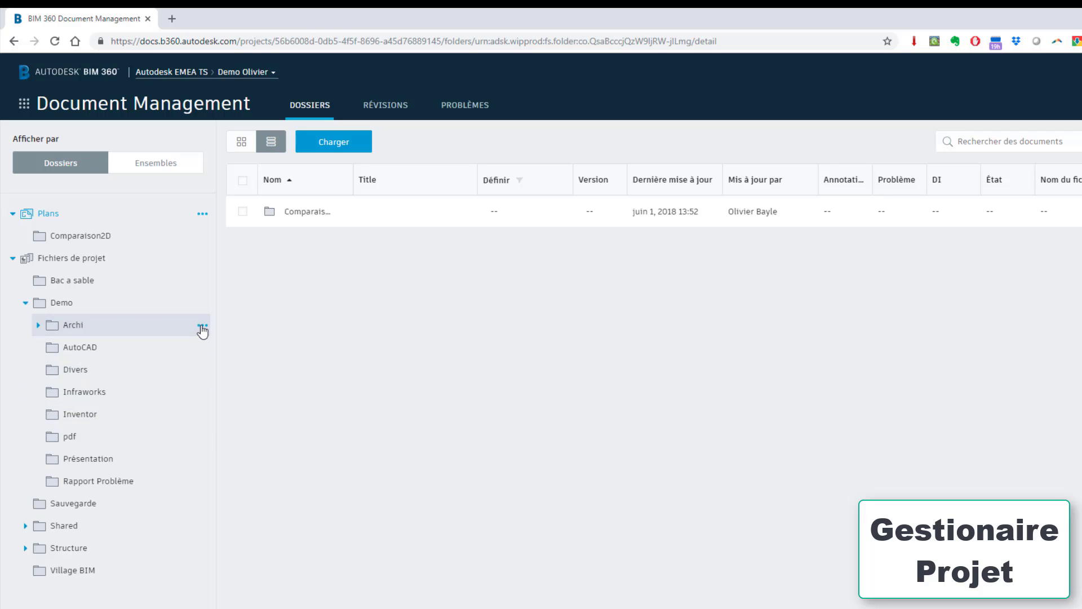
left_click(202, 327)
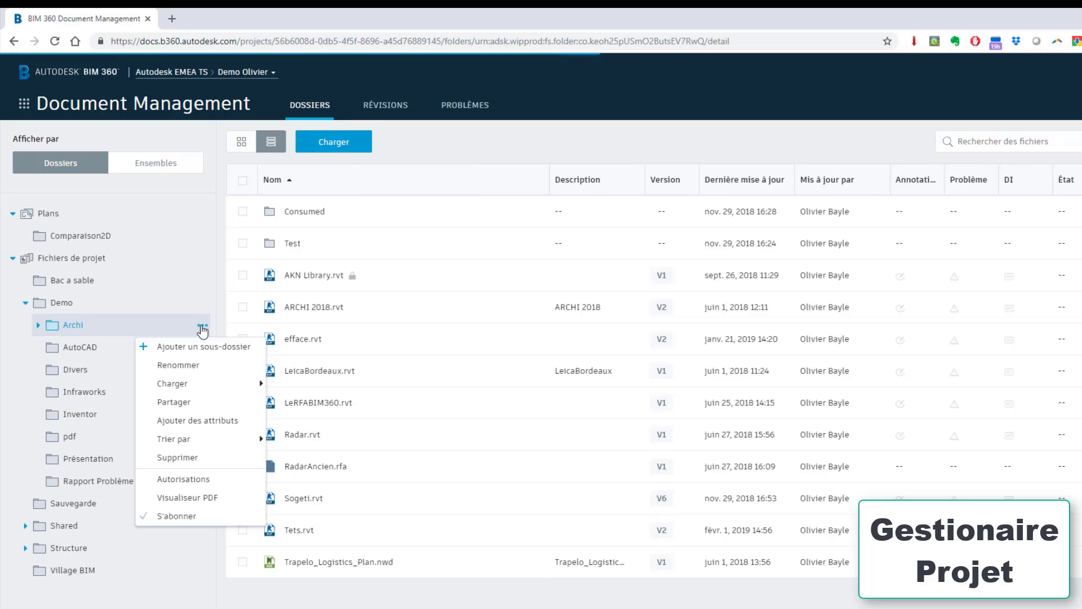
left_click(210, 479)
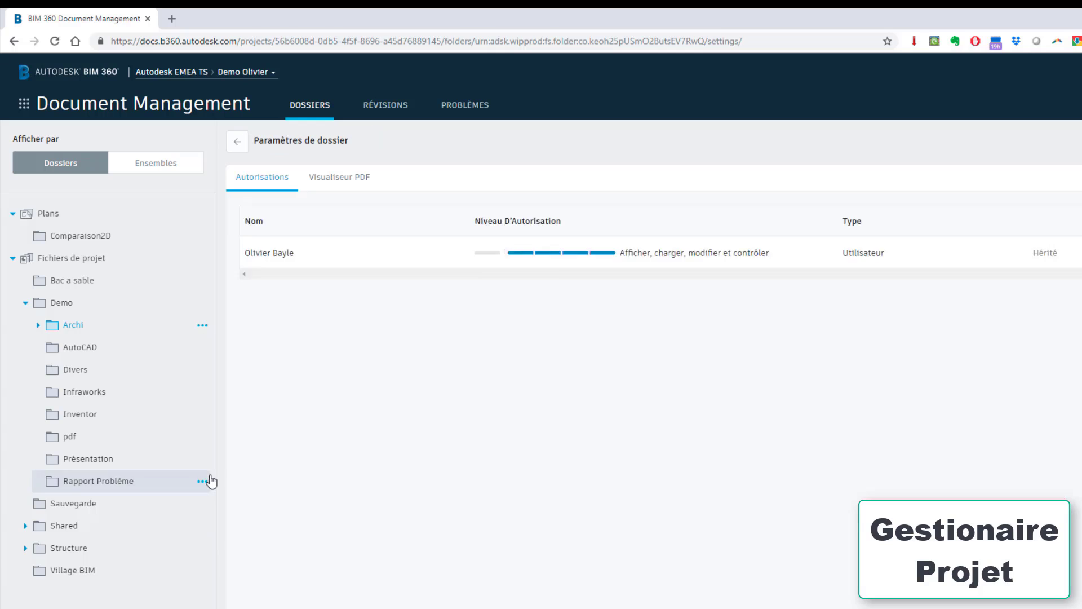
left_click(261, 217)
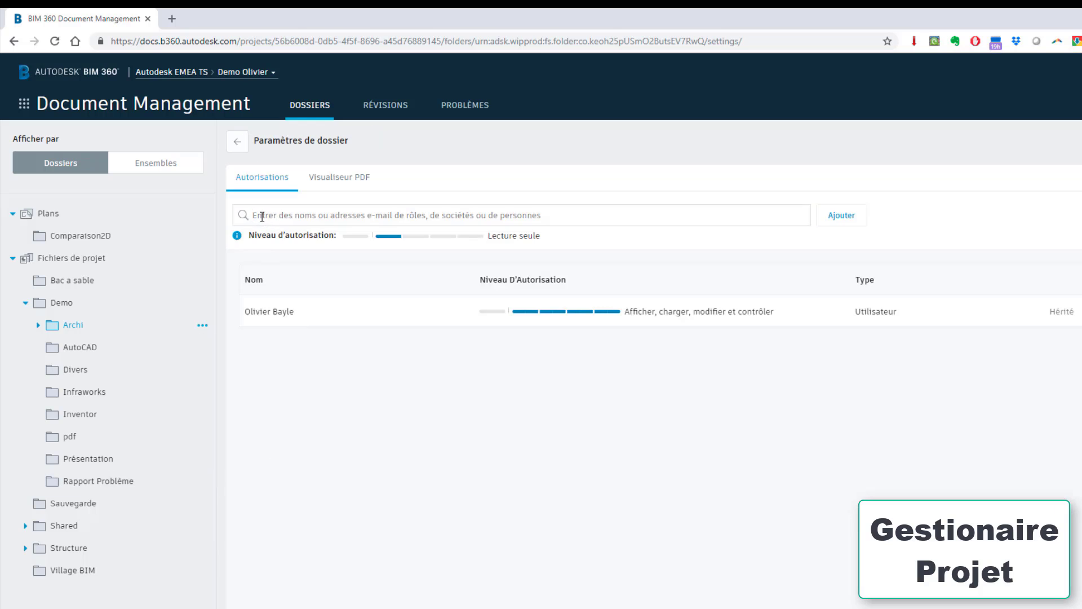
type("alex")
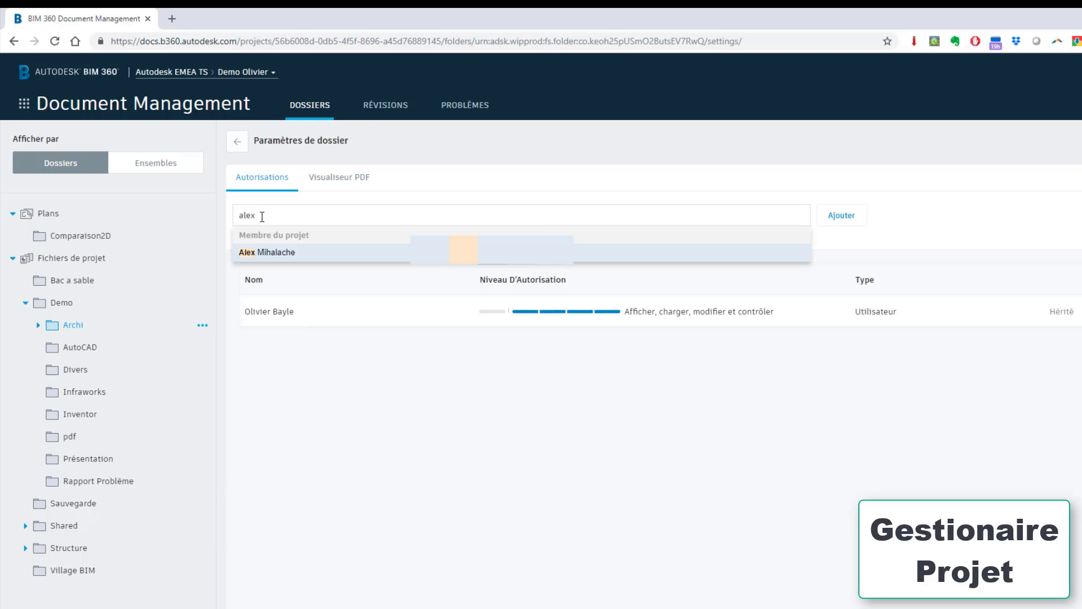
left_click(266, 252)
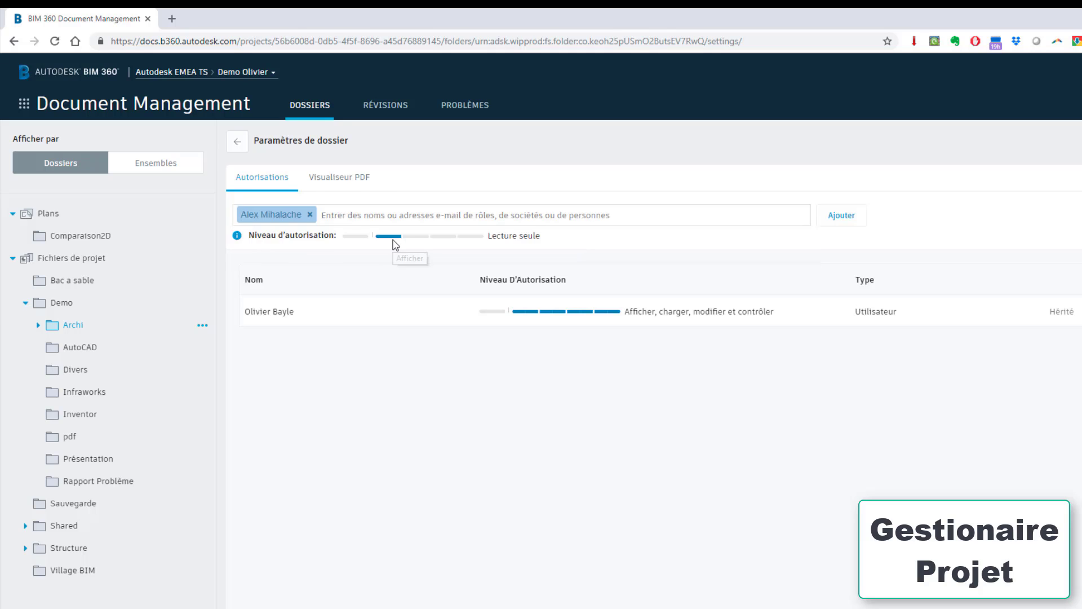
left_click(842, 216)
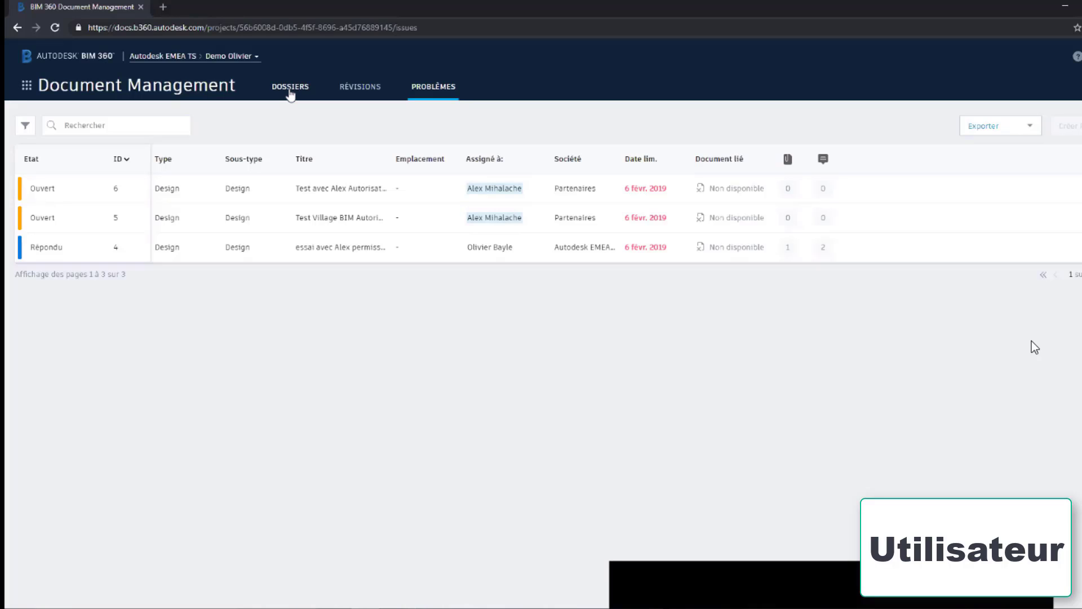
Step: In the member's session, view the accessible project folders and reopen issue #6 to check its linked document
left_click(290, 89)
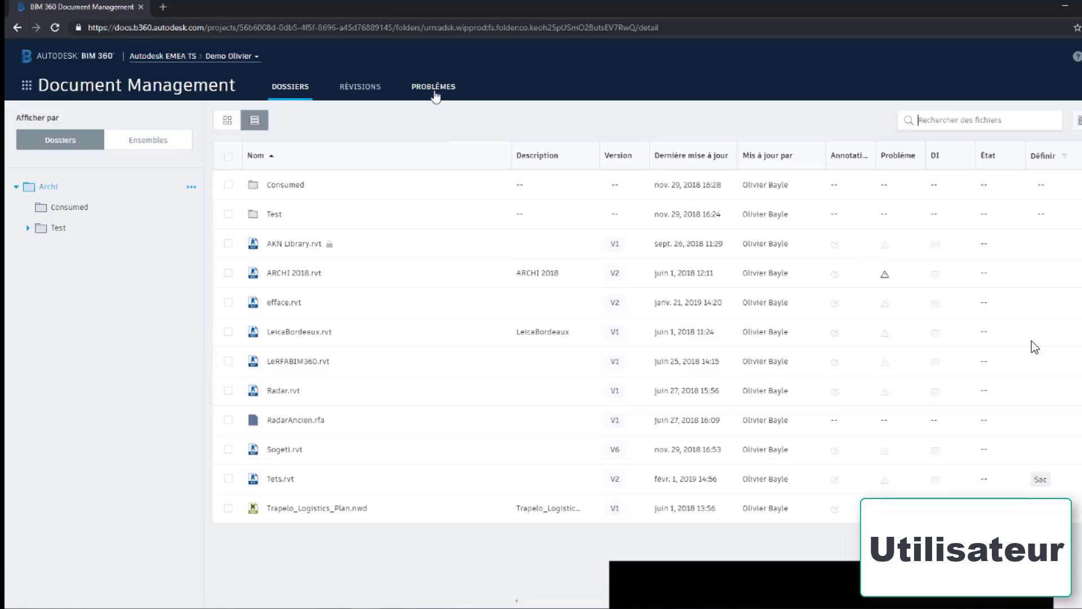
left_click(435, 93)
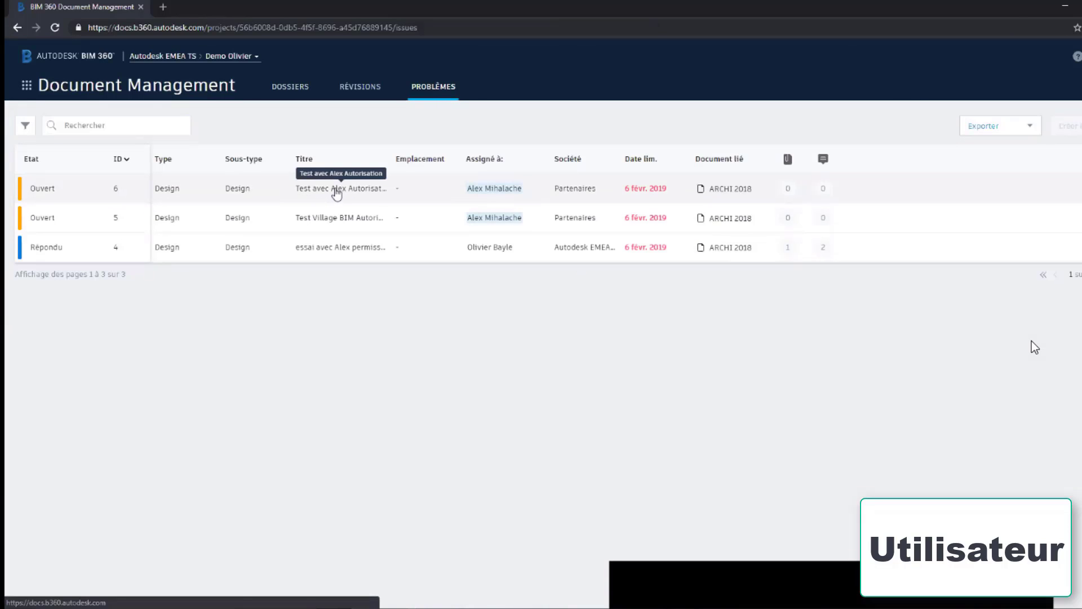
left_click(724, 191)
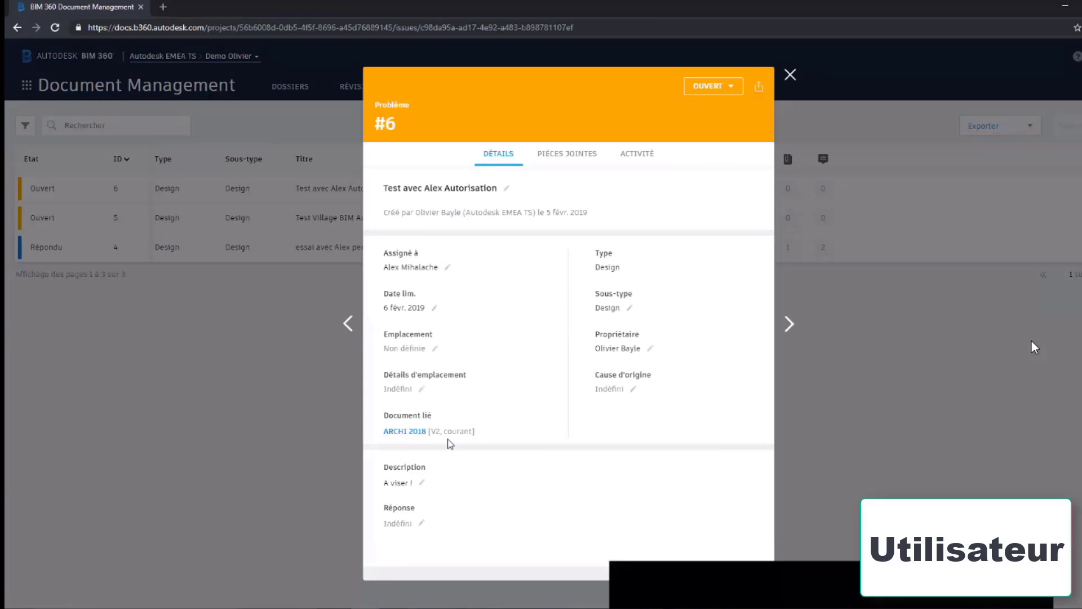
Step: In the member's session, open the linked document ARCHI 2018 from issue #6 and view the issue's details on the model
left_click_drag(407, 438, 626, 390)
left_click(464, 439)
left_click(415, 439)
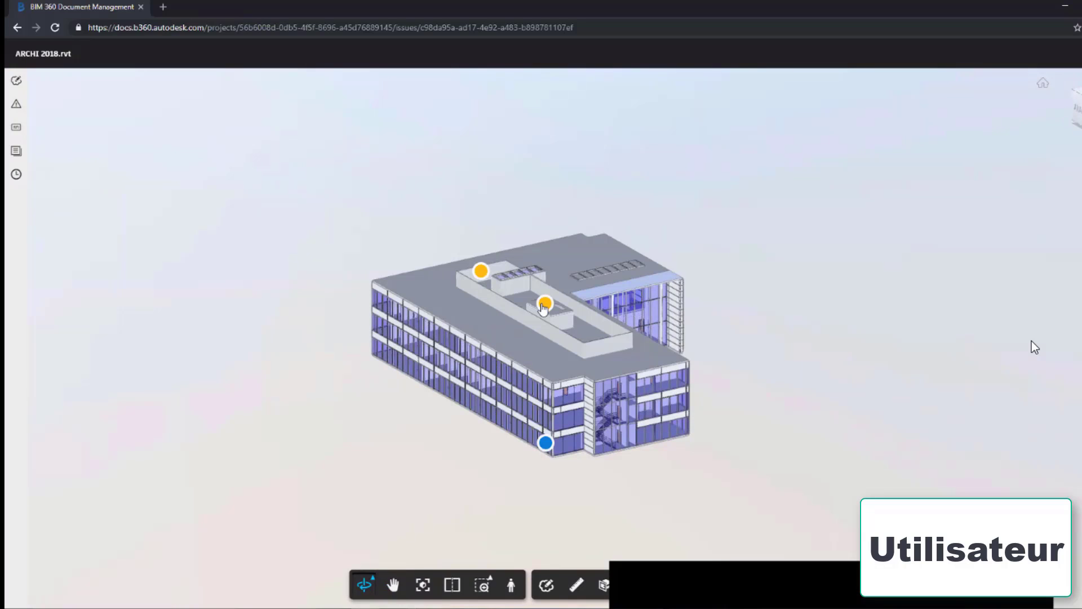
left_click(545, 304)
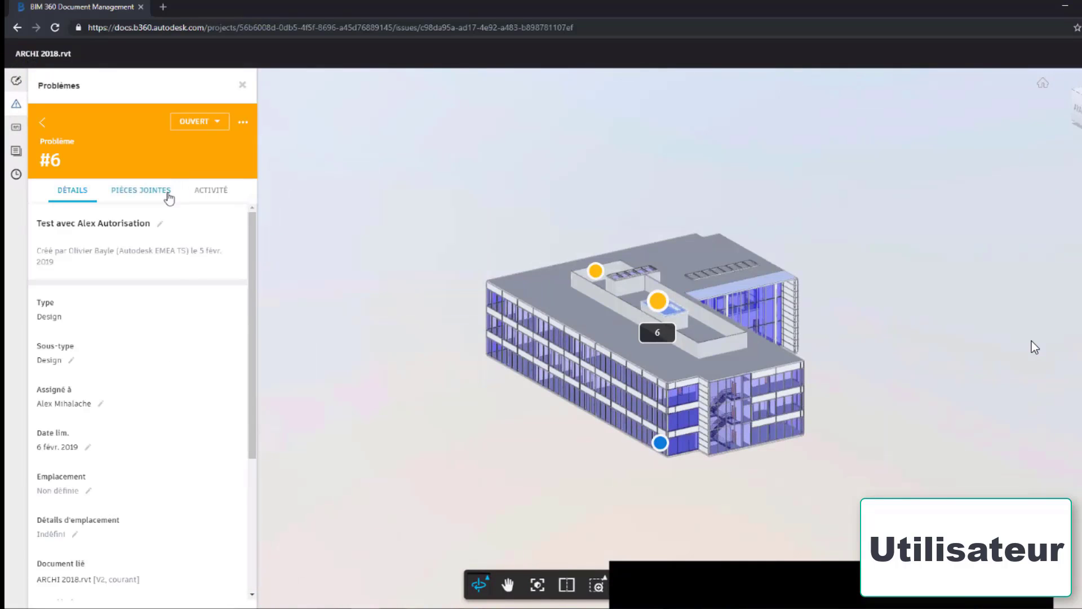
scroll(244, 232, "down", 4)
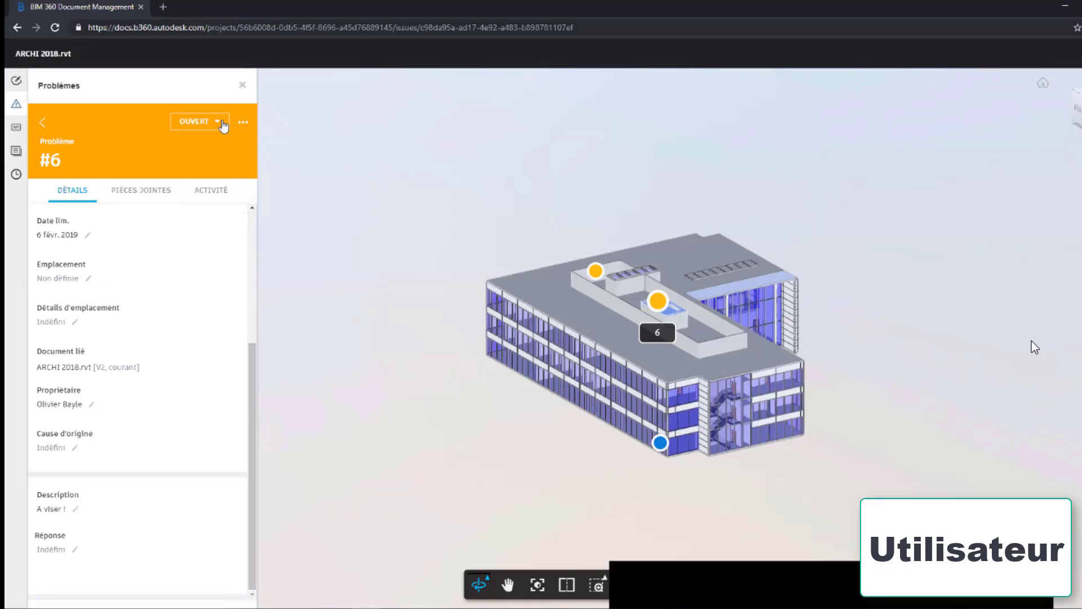
Step: Change issue #6 to the status Répondu with the comment "ok ca fonctionne" and submit the response
left_click(219, 122)
left_click(201, 164)
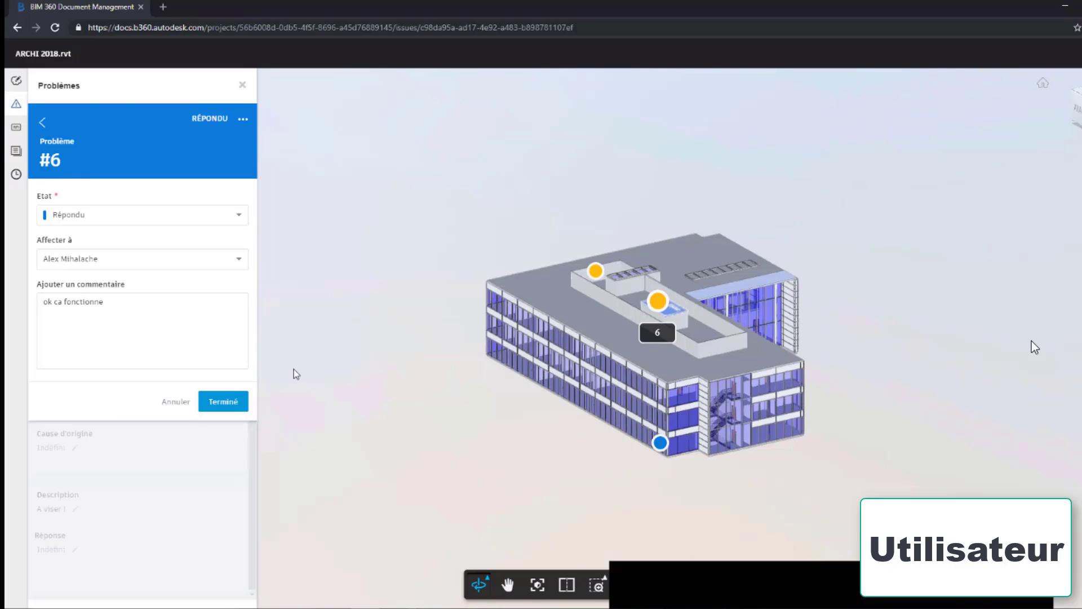
left_click(237, 402)
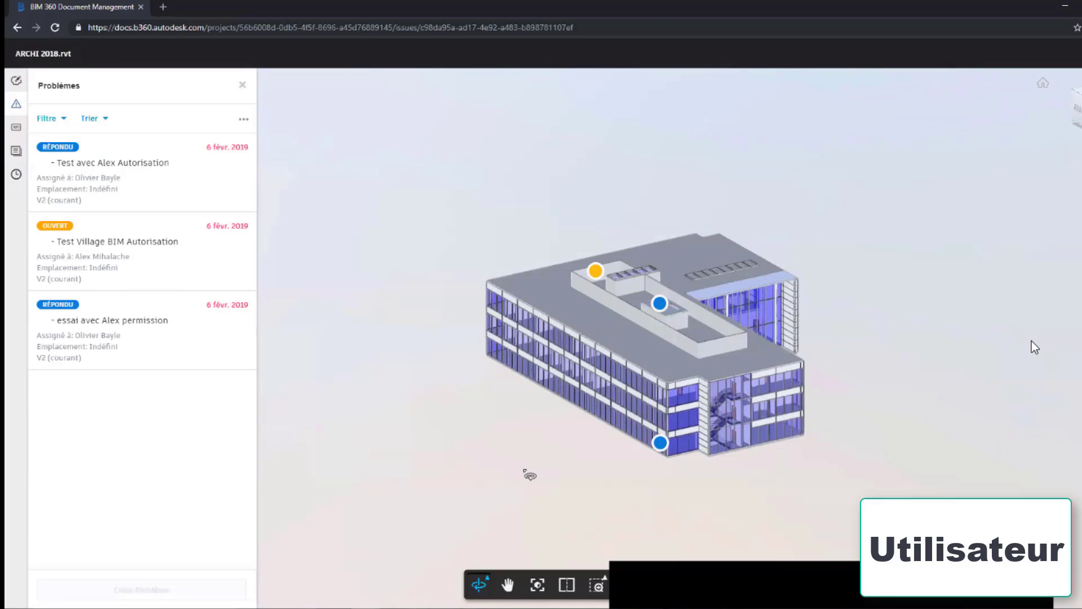
Step: Check whether the member can create a new issue from the issue list of the ARCHI 2018.rvt model
left_click(527, 472)
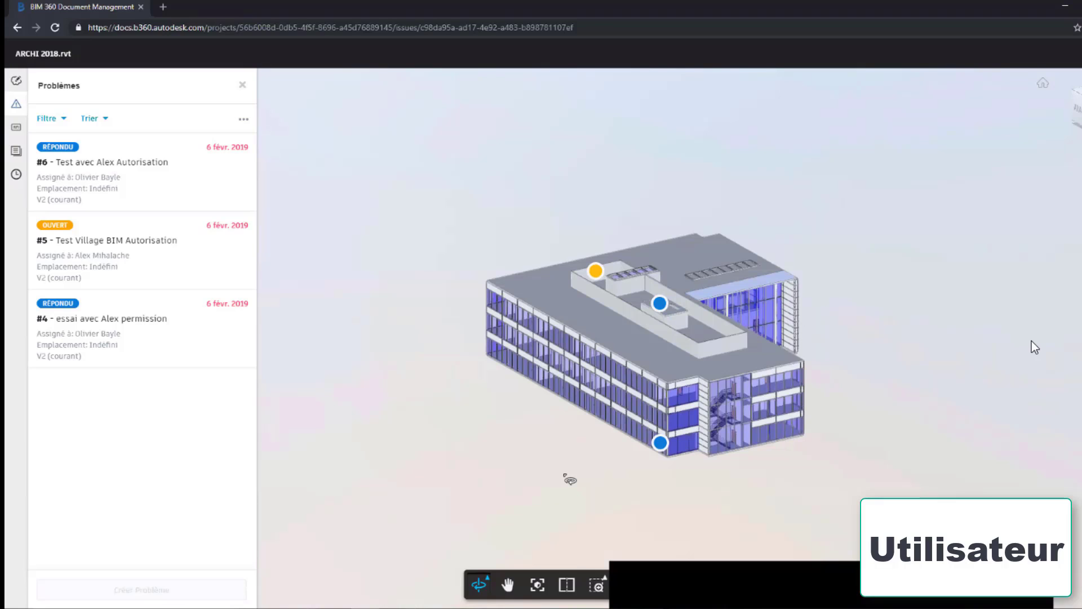
left_click(157, 595)
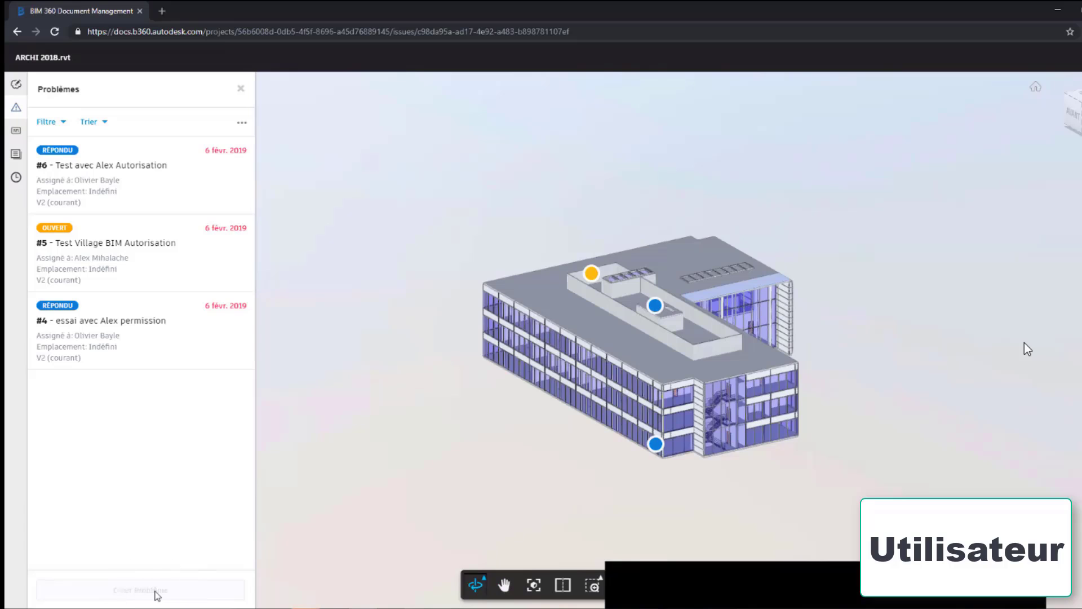
left_click(174, 596)
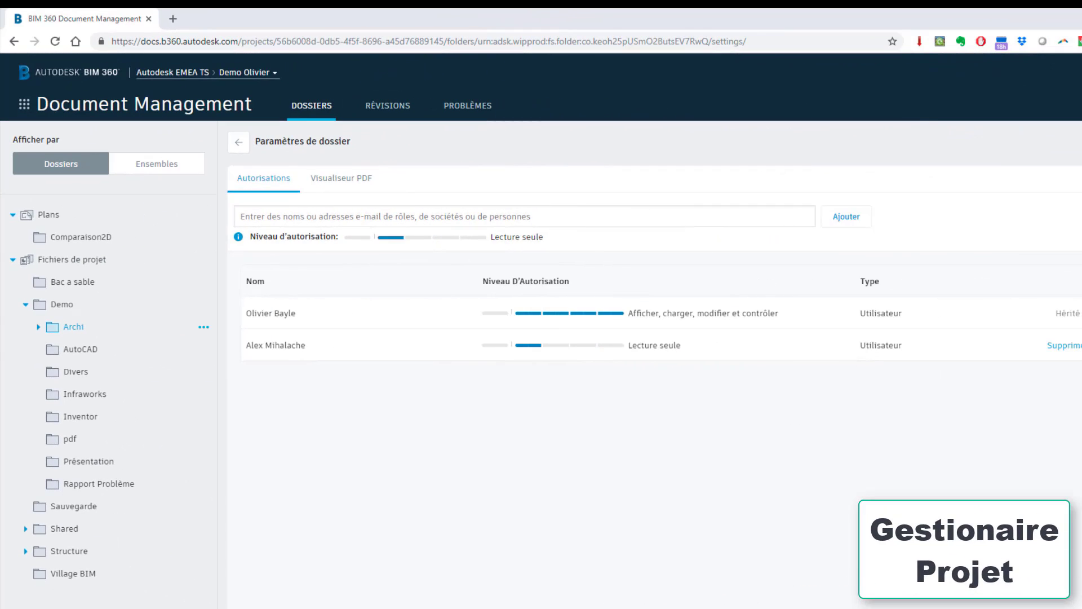
Step: In the project manager's session, go to the issue permissions in Project Admin and add the member from Partenaires
left_click(238, 142)
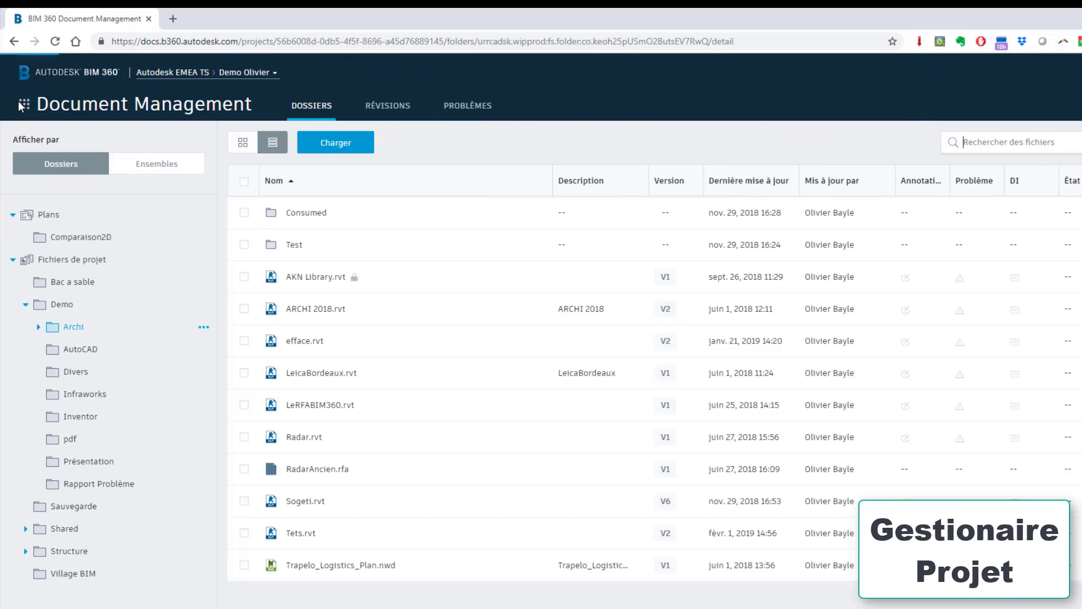
left_click(24, 103)
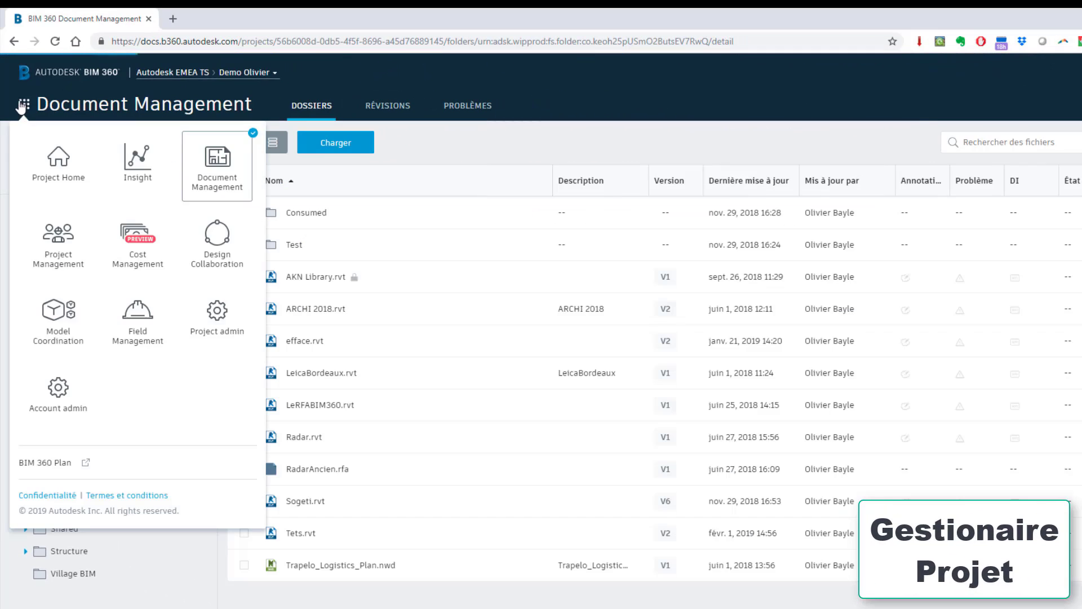
left_click(219, 323)
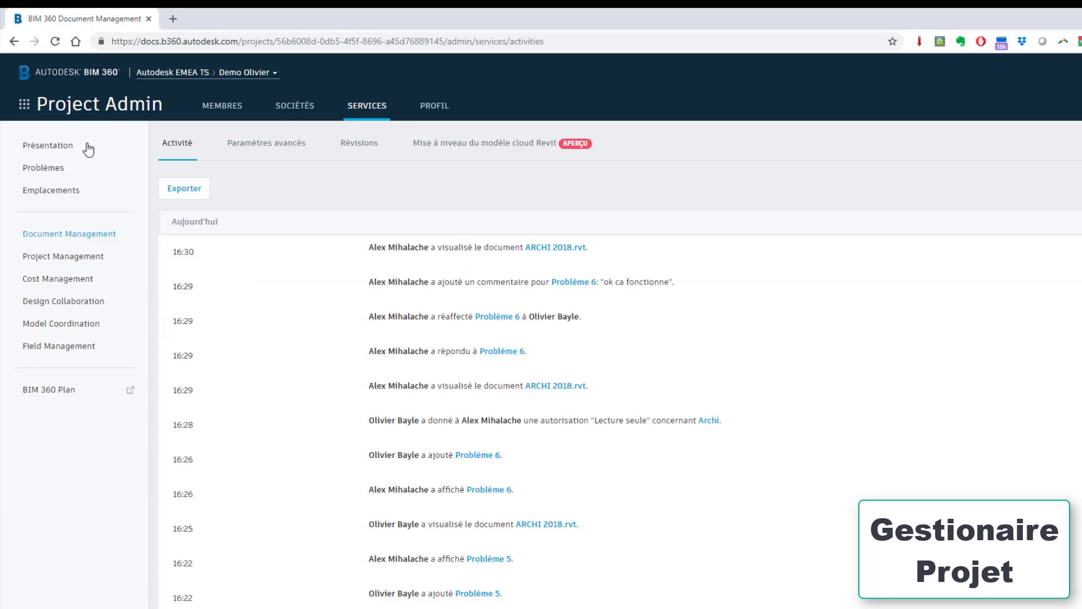
left_click(43, 168)
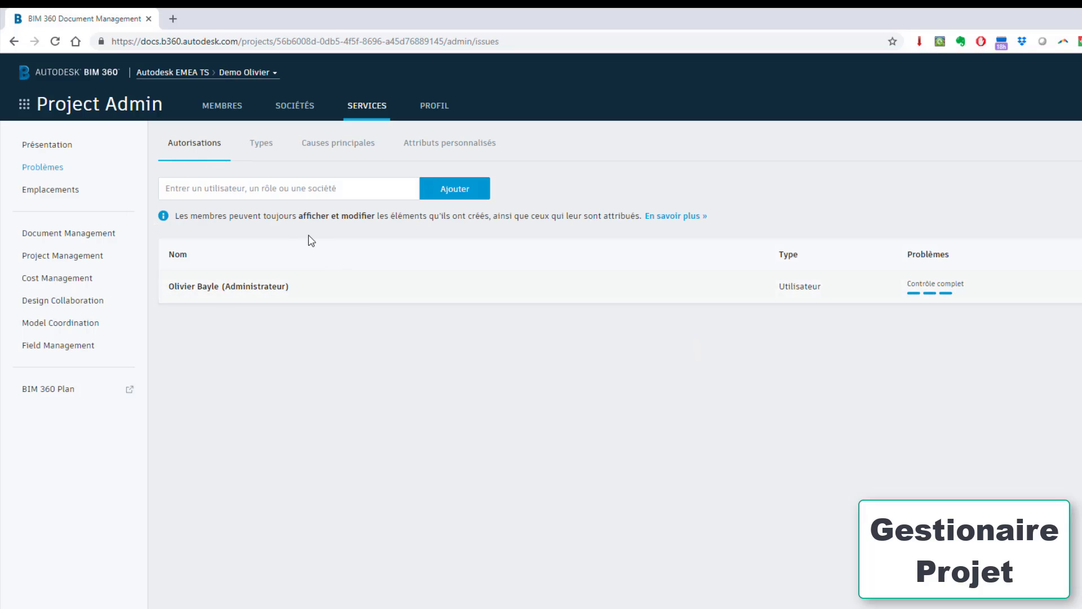
left_click(272, 195)
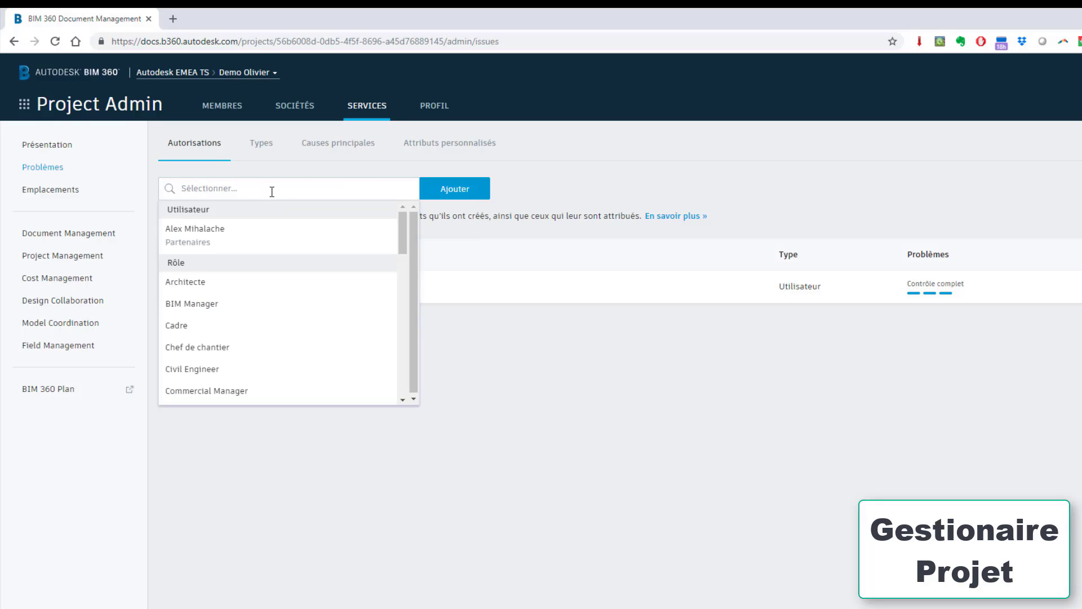
left_click(207, 235)
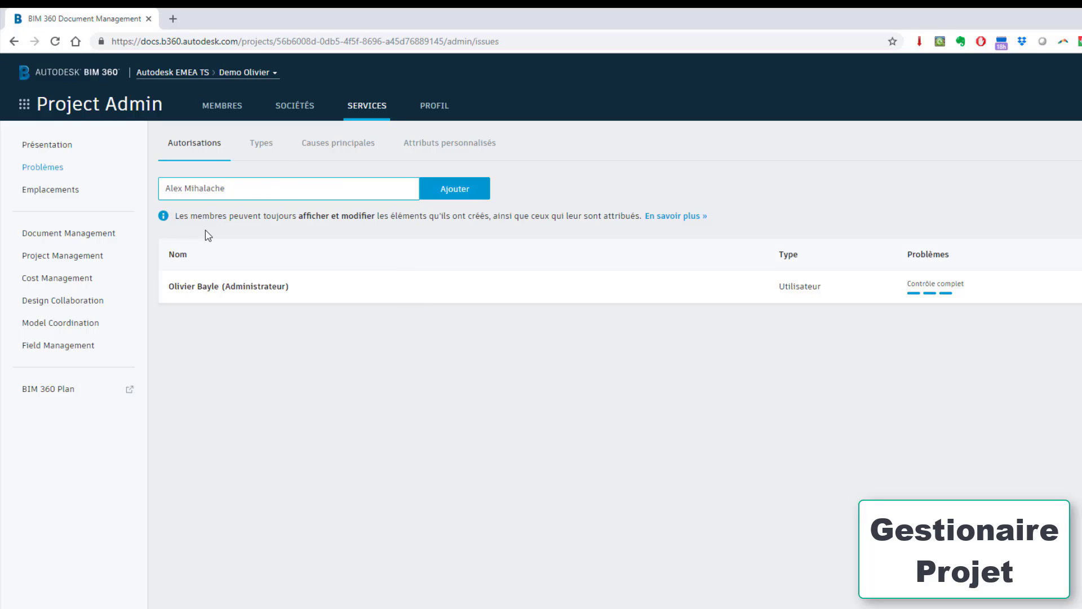
left_click(471, 195)
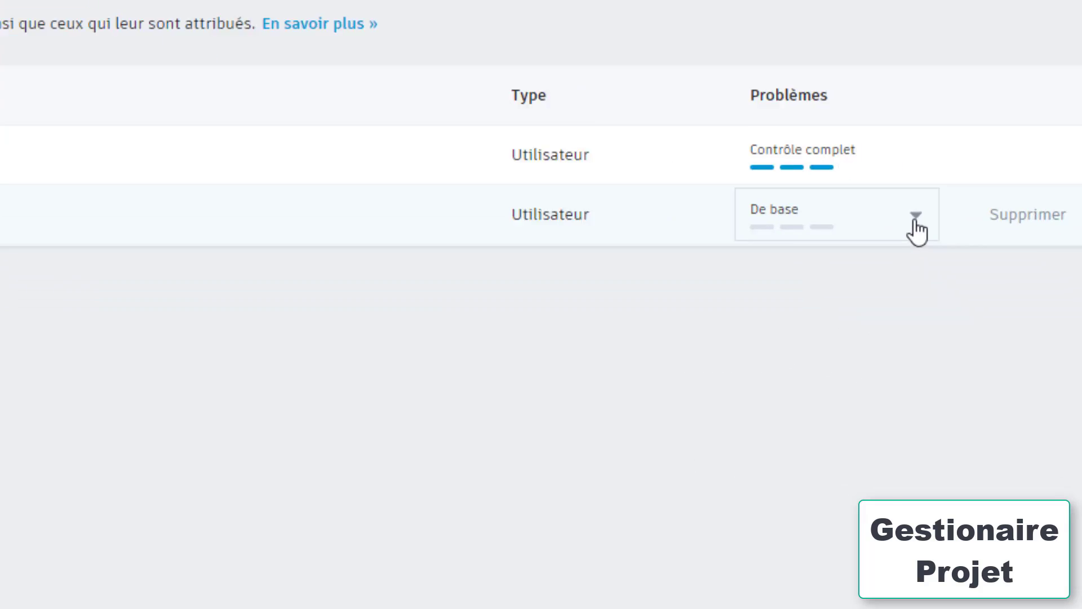
Step: Review the descriptions of the issue permission levels and set the added member's level to Créer
left_click(995, 321)
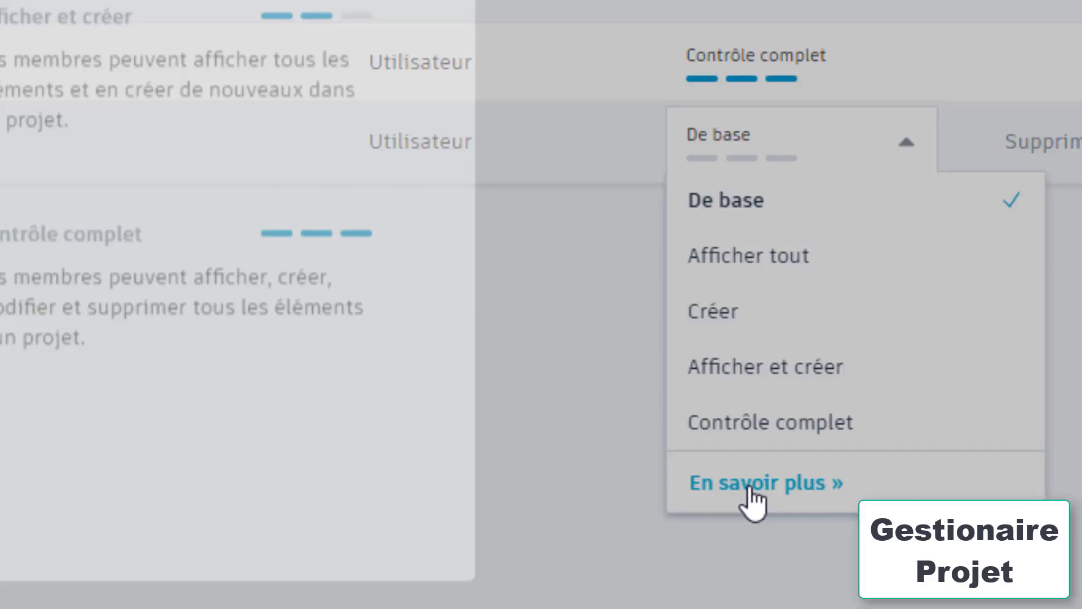
left_click(664, 488)
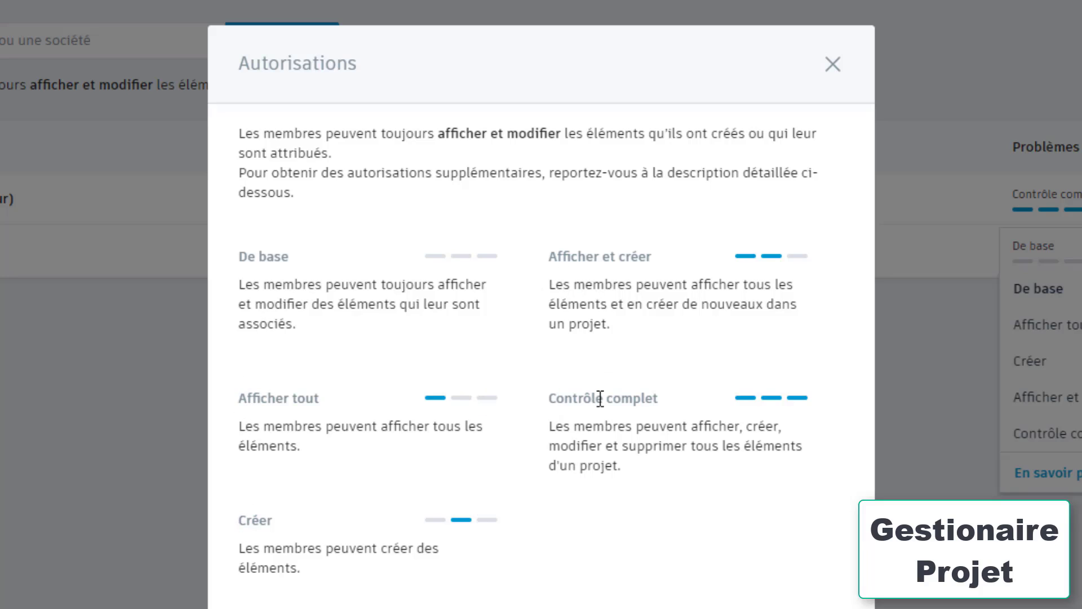
left_click_drag(235, 517, 433, 579)
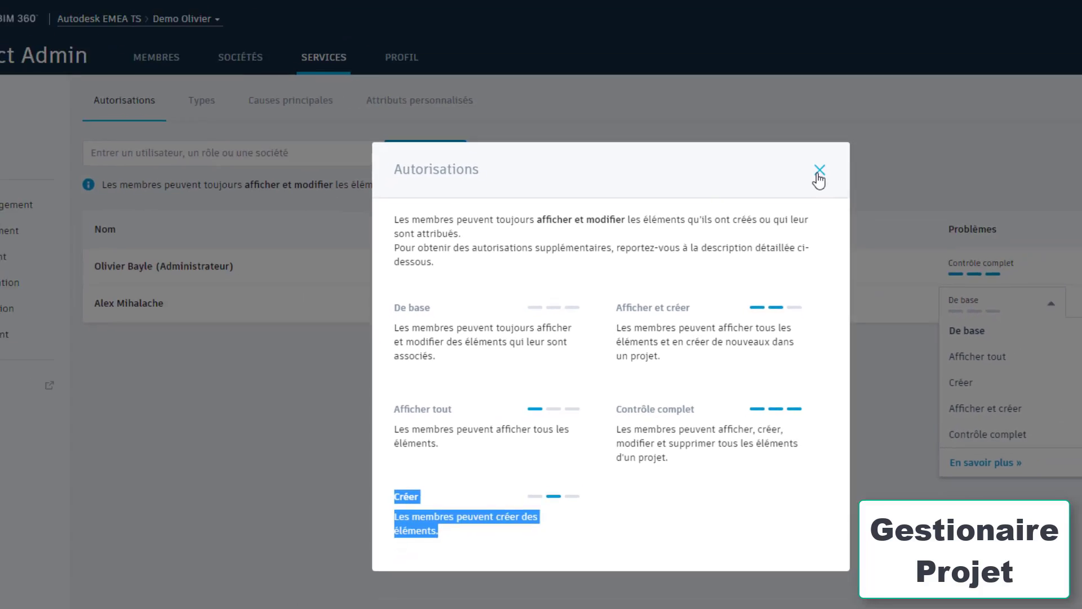
left_click(833, 64)
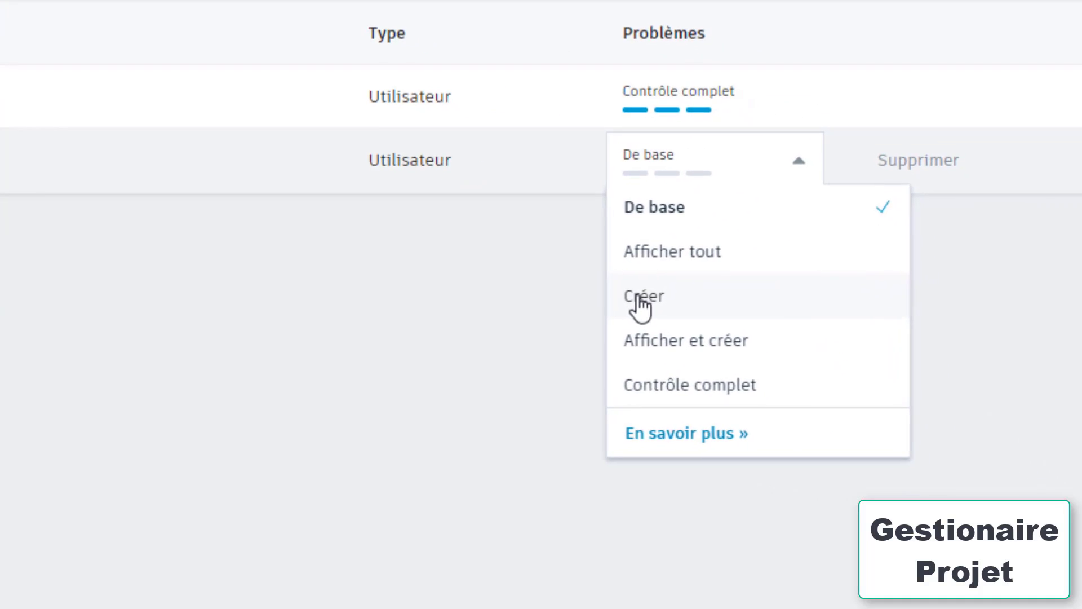
left_click(640, 298)
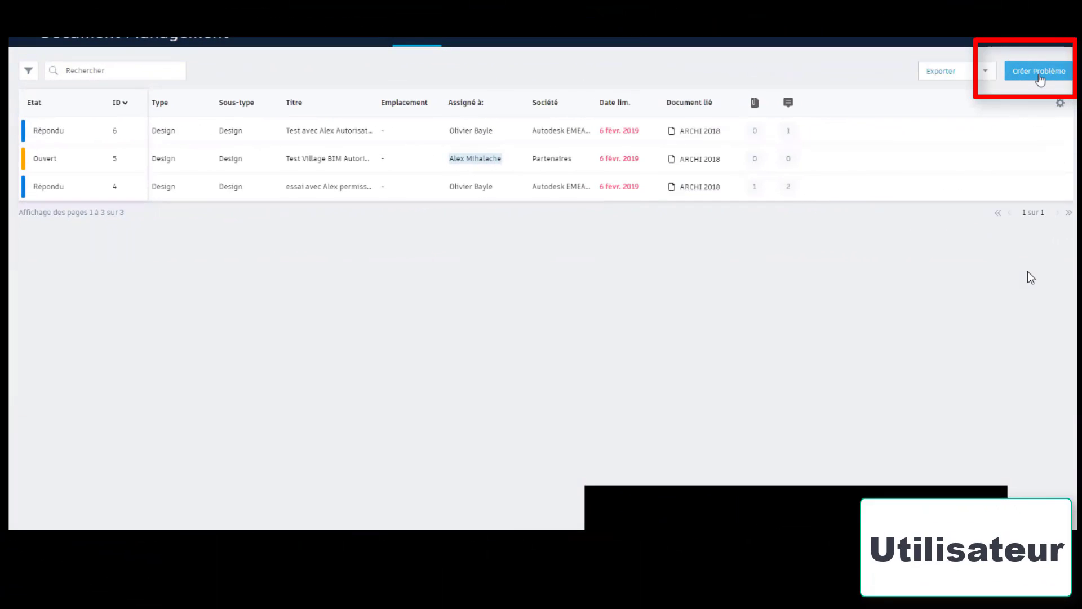
Step: In the member's session, start a new issue from the project's issue list
left_click(1039, 71)
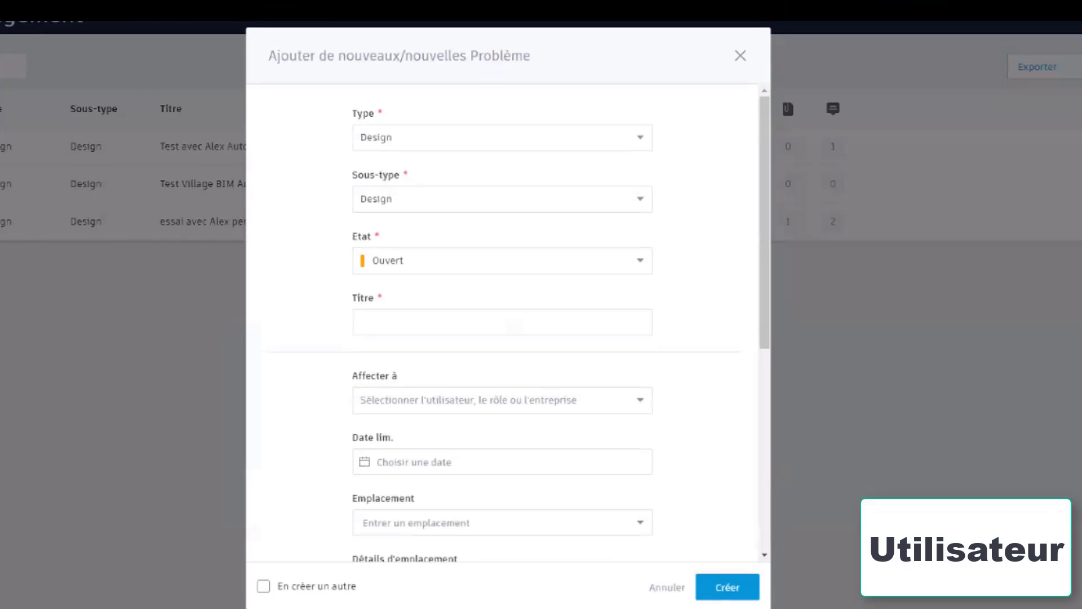